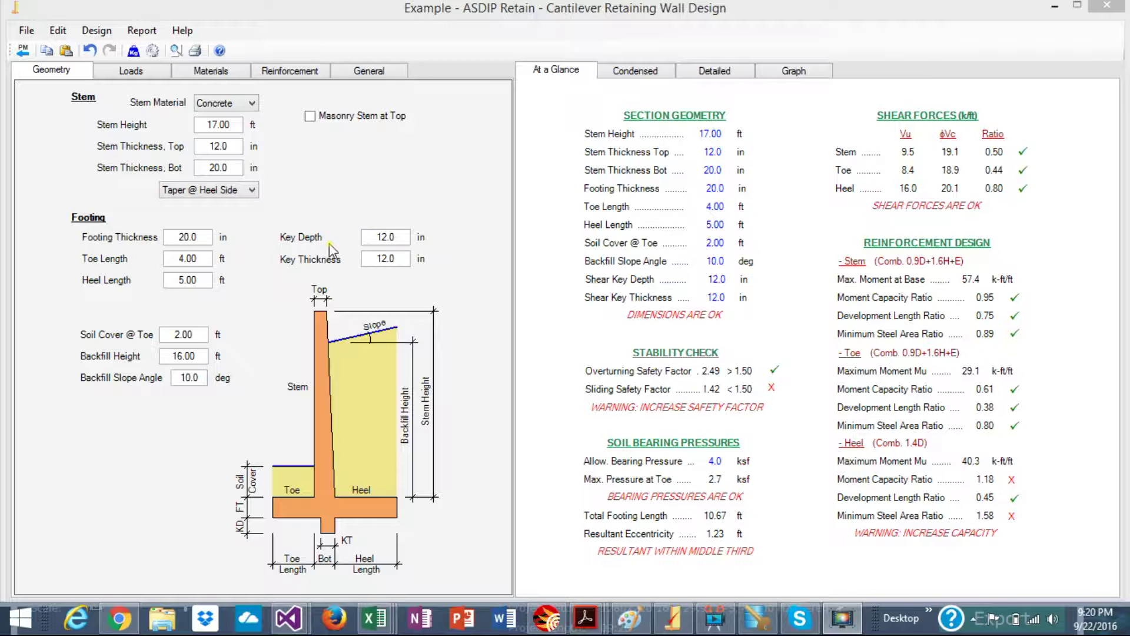
Look over the Design Settings and Help menu options, then close Help.
left_click(387, 235)
left_click(97, 33)
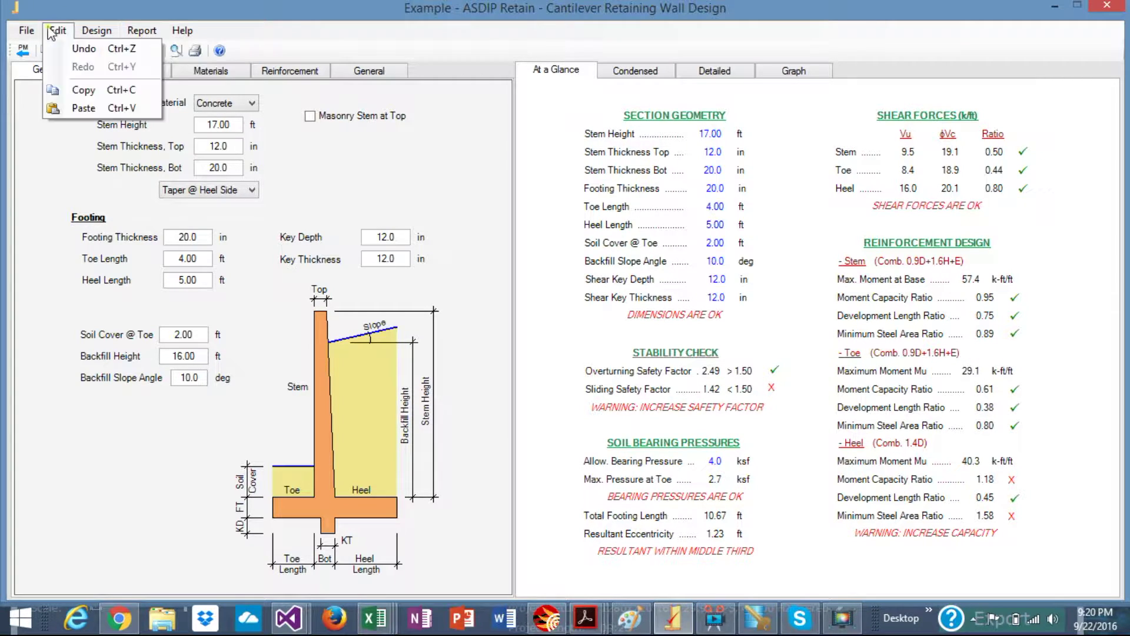
left_click(201, 45)
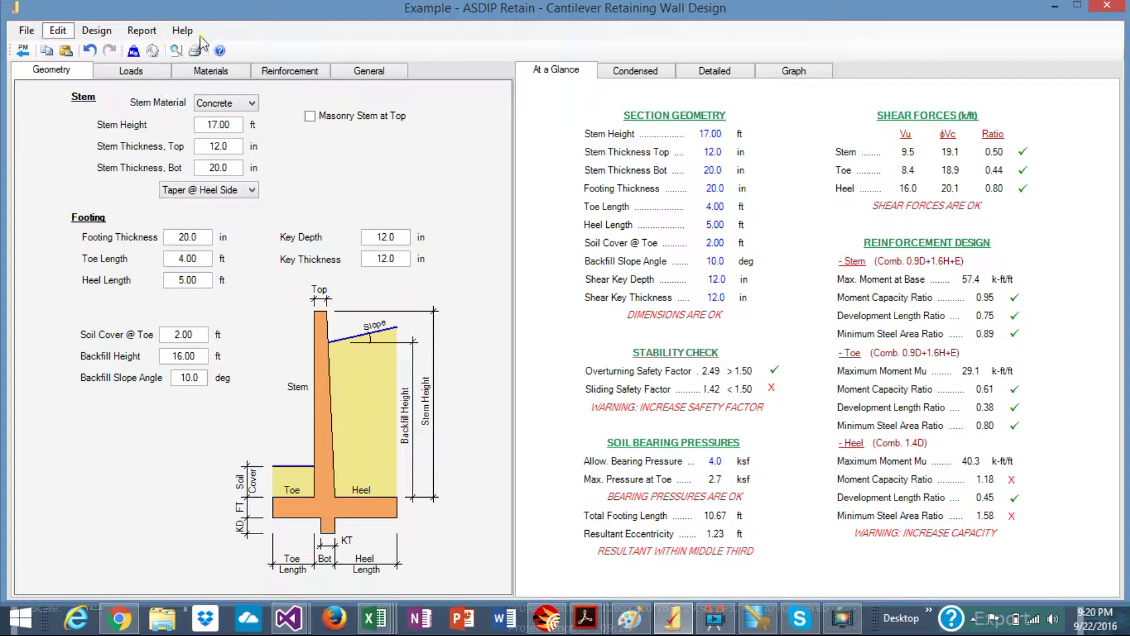
left_click(279, 9)
Review the backfill, surcharge, concentrated, and wind and seismic load inputs.
left_click(133, 70)
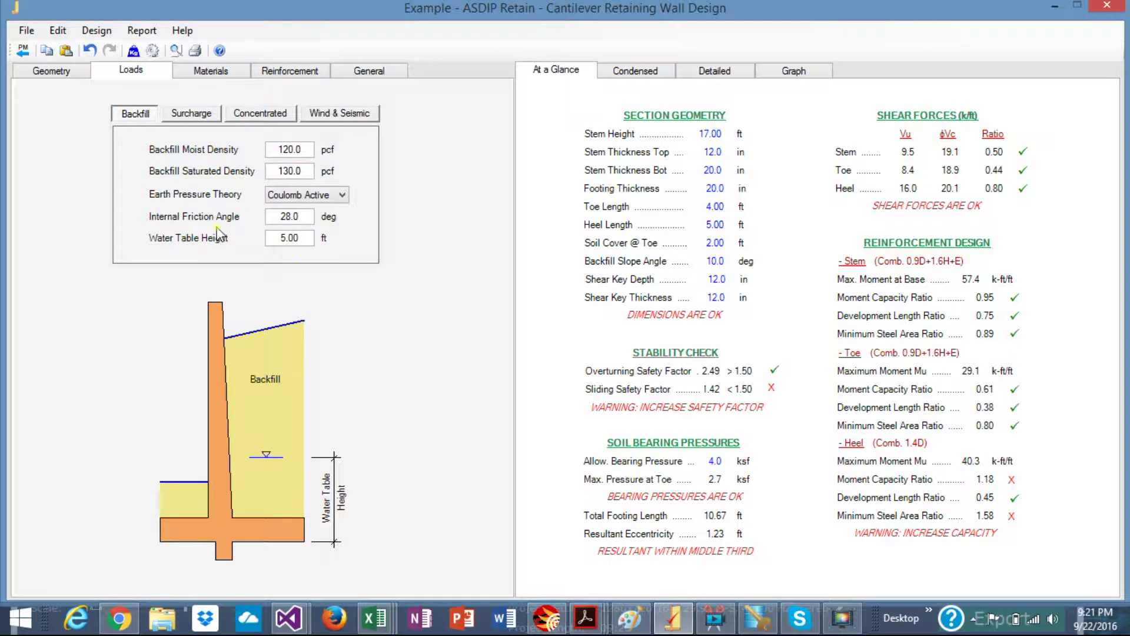
left_click(195, 118)
left_click(263, 120)
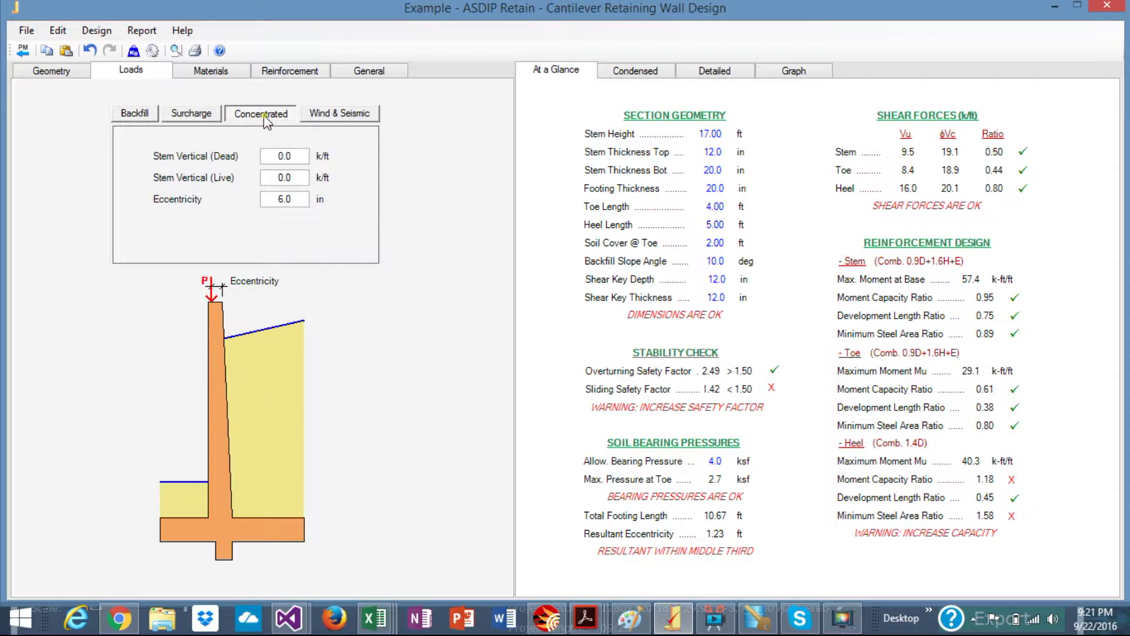
left_click(337, 116)
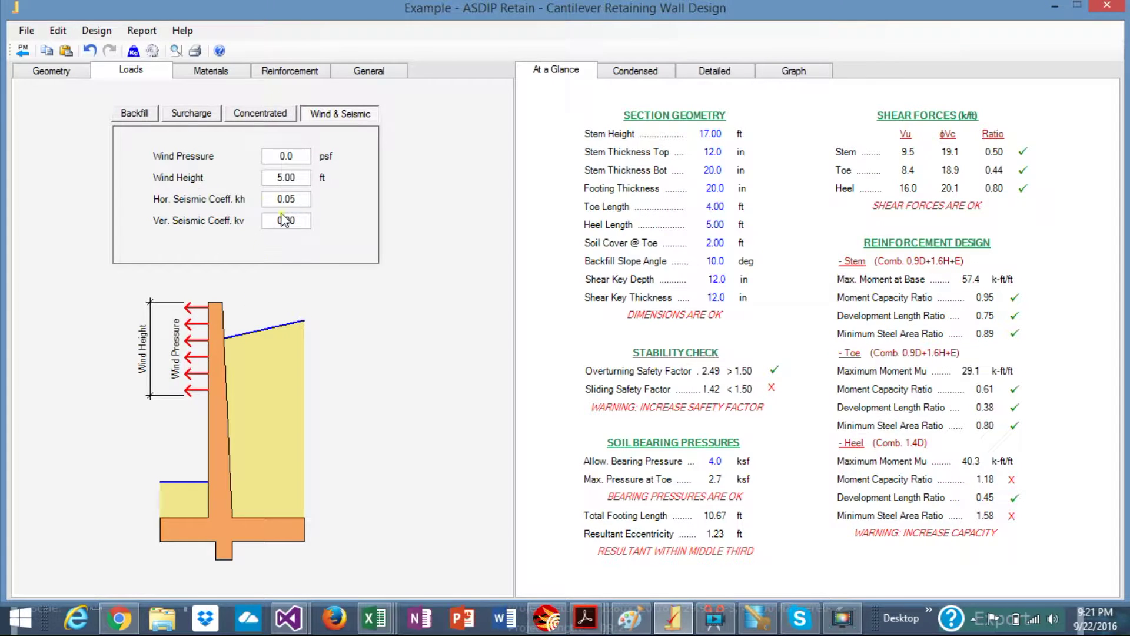
Review the material properties and reinforcement bar settings, then return to the wall geometry.
left_click(213, 81)
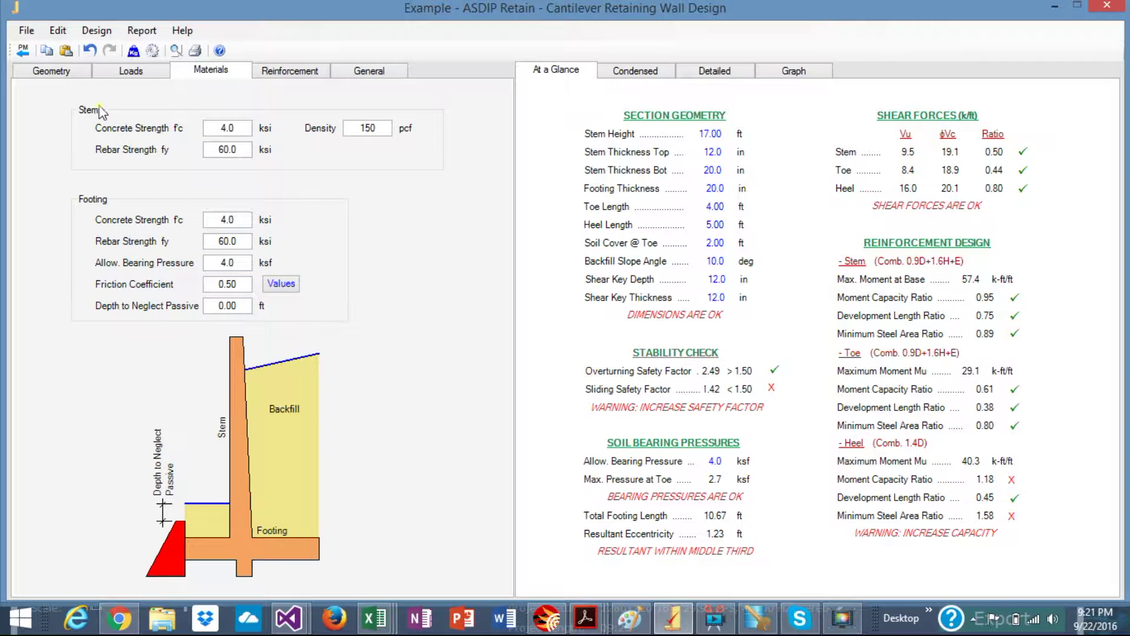
left_click(296, 78)
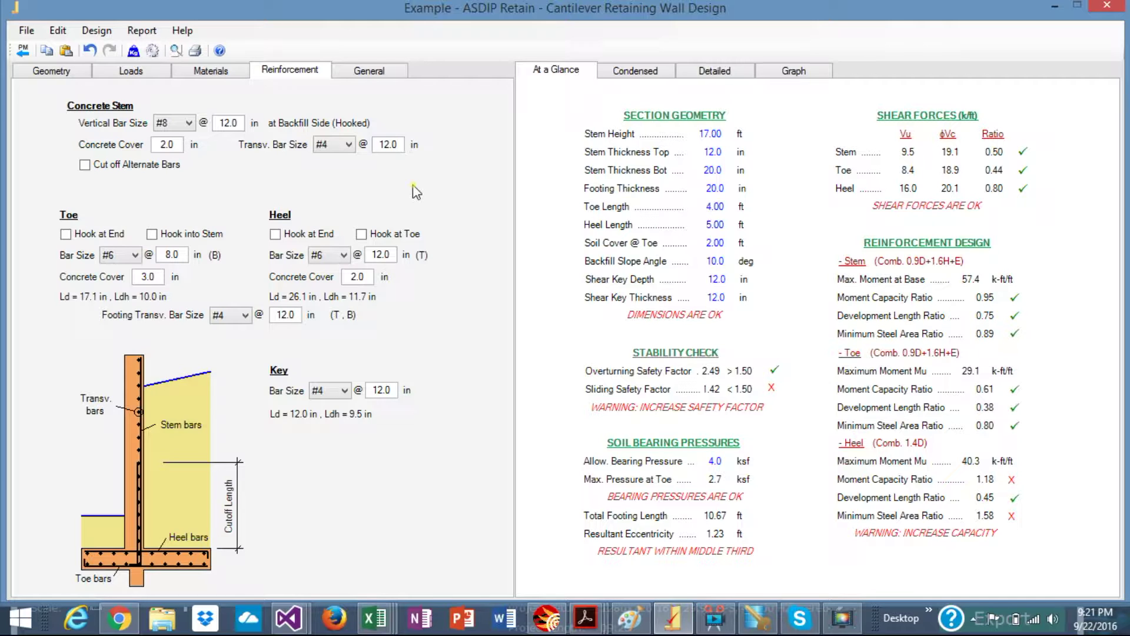
left_click(55, 78)
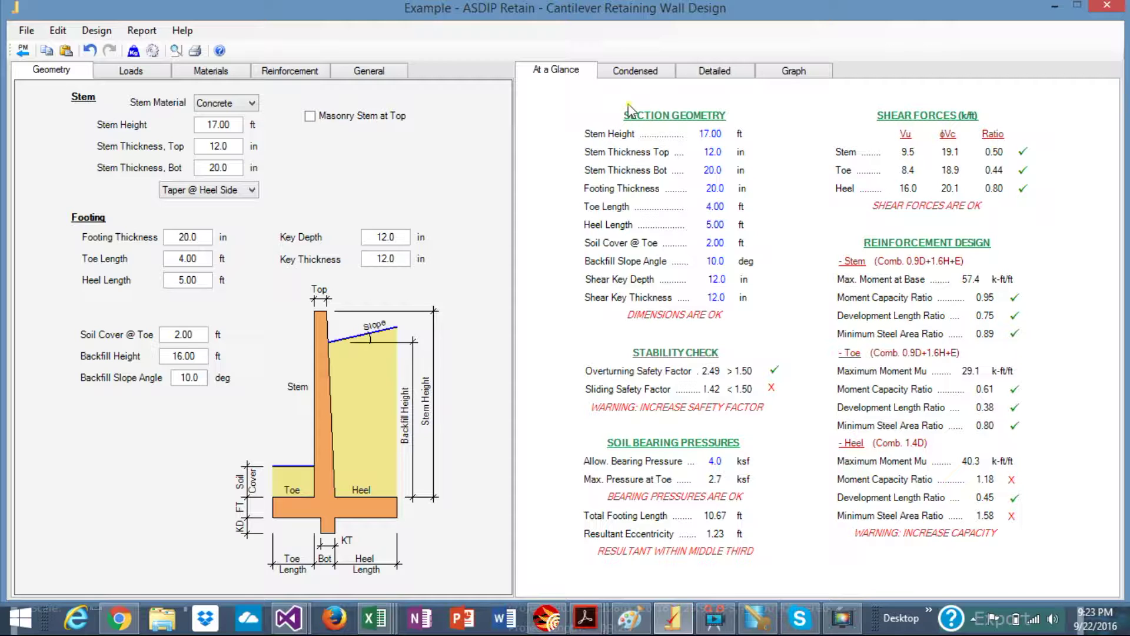
Switch the results panel to the Condensed calculation report.
left_click(641, 76)
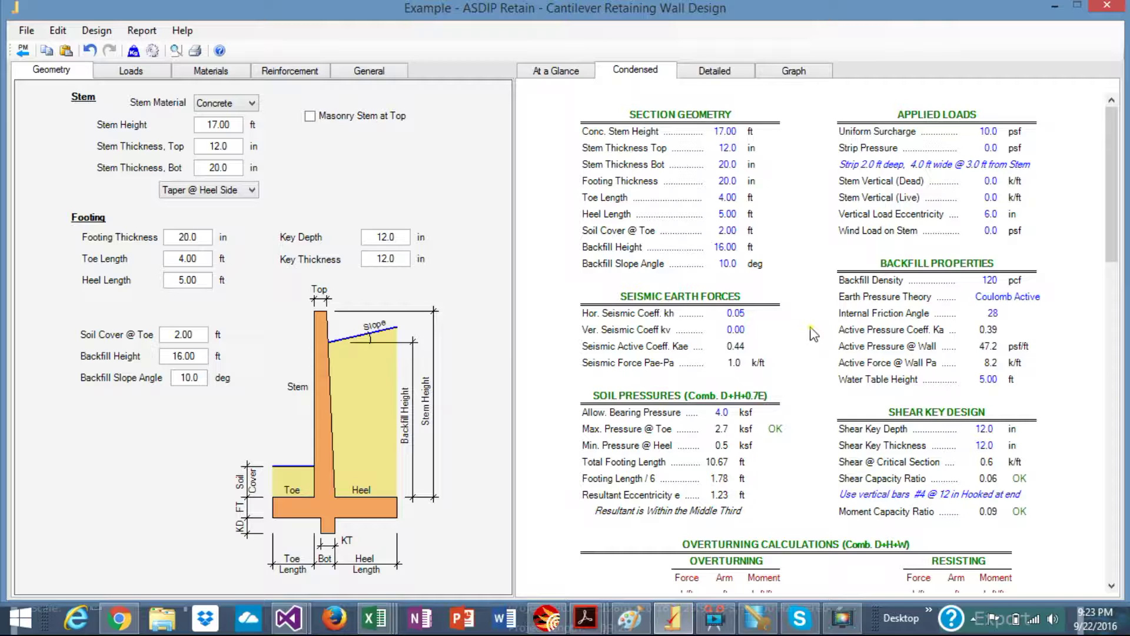
scroll(813, 334, "down", 2)
scroll(812, 333, "down", 2)
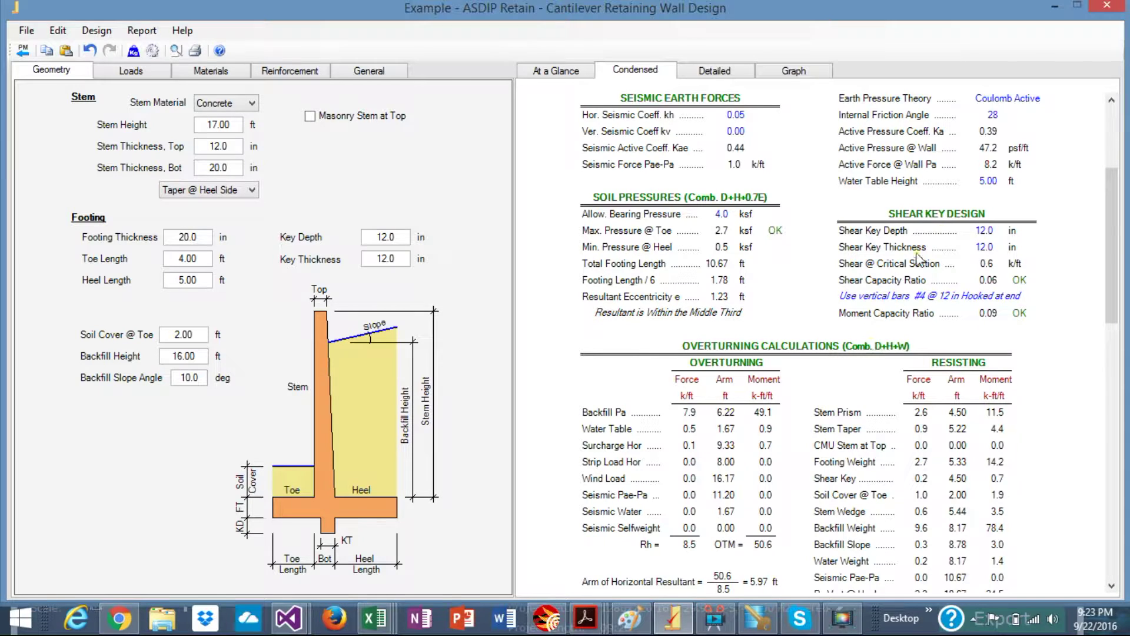
scroll(891, 317, "down", 5)
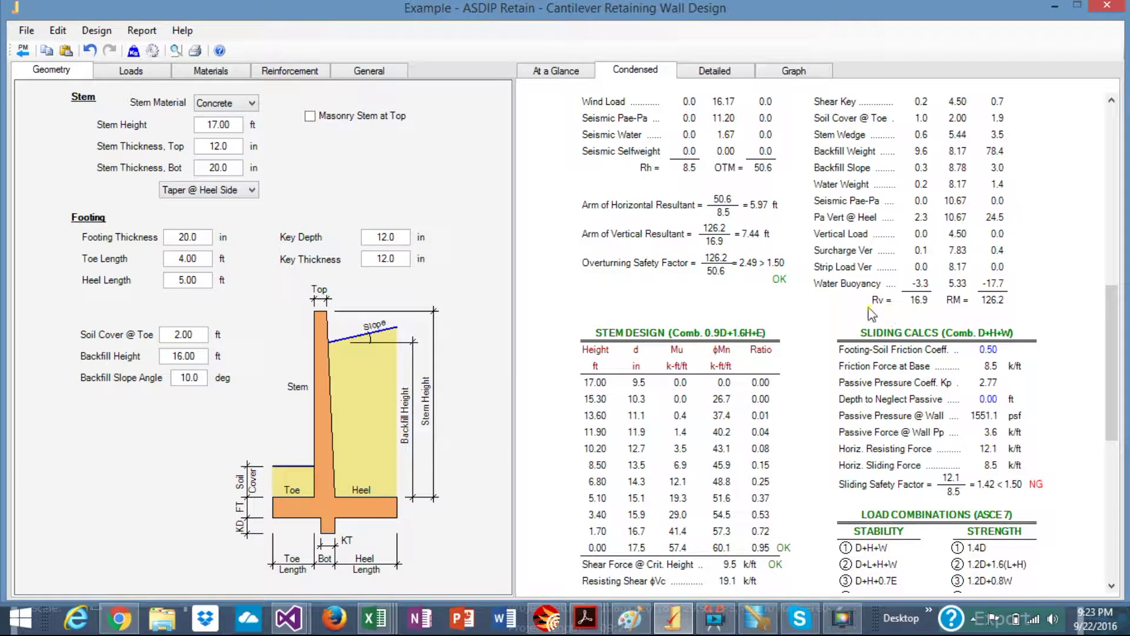
scroll(825, 345, "up", 1)
scroll(825, 346, "up", 5)
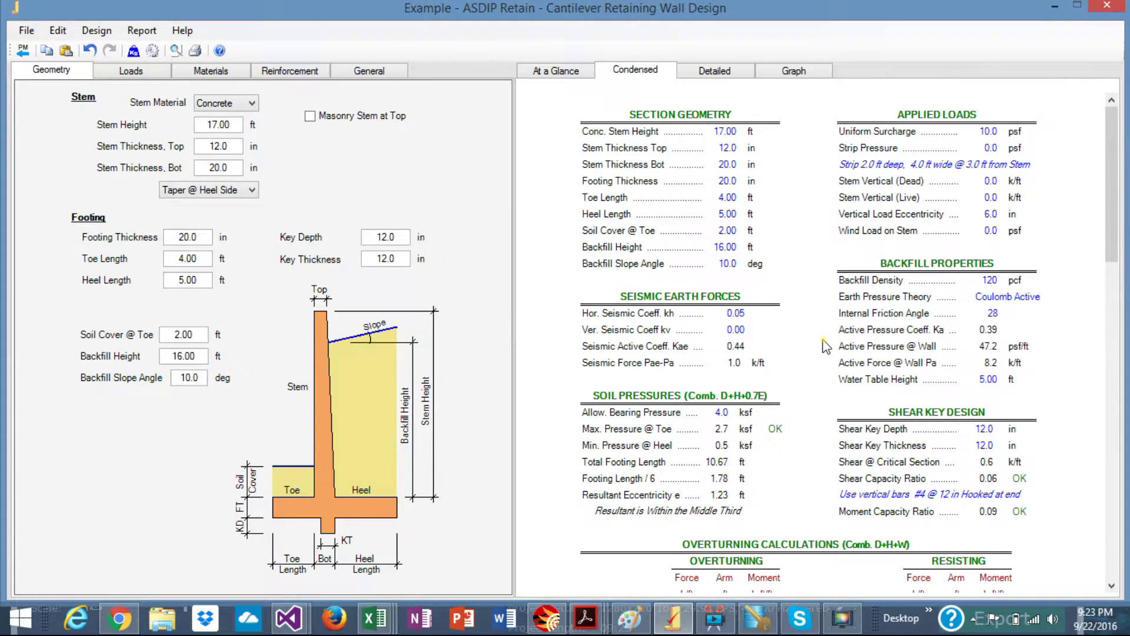
scroll(825, 345, "down", 1)
scroll(825, 346, "down", 2)
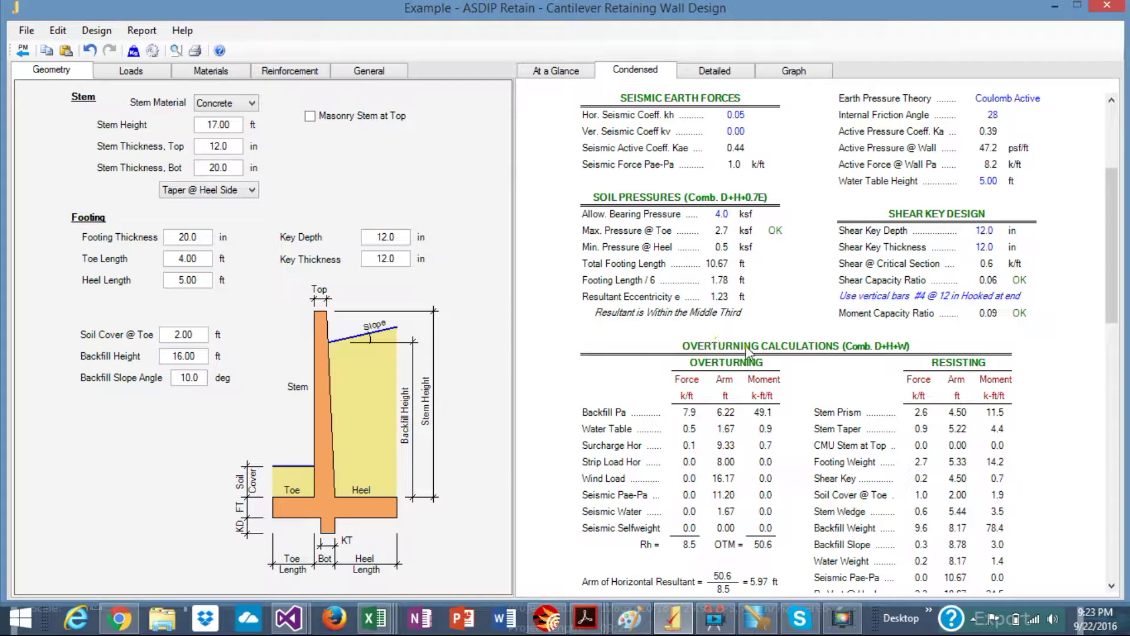
scroll(749, 352, "down", 3)
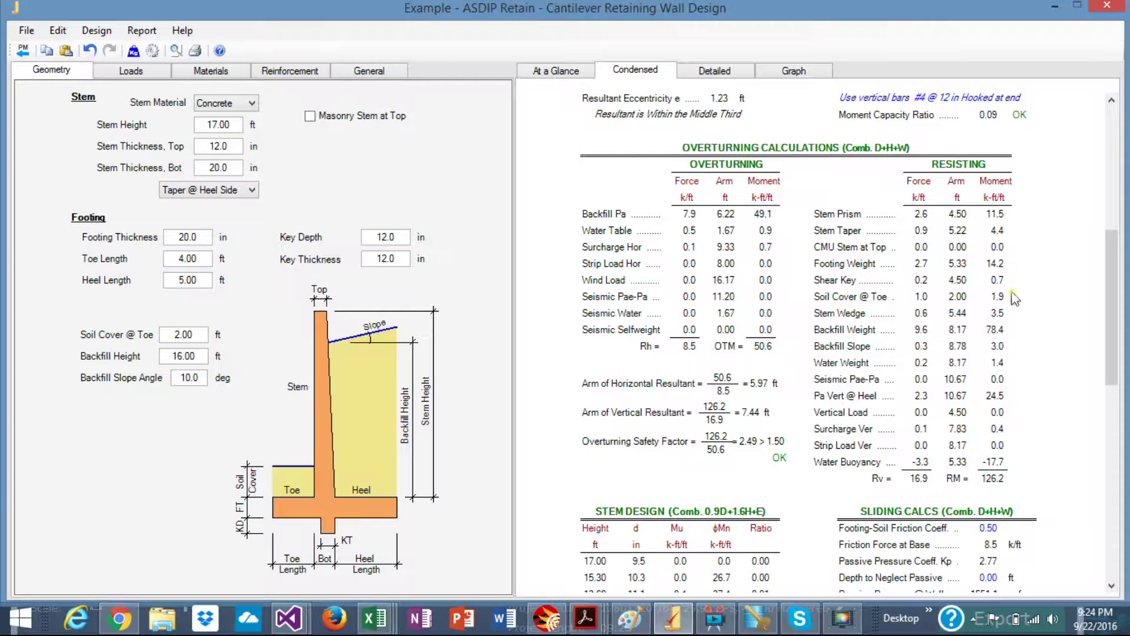
scroll(954, 393, "down", 2)
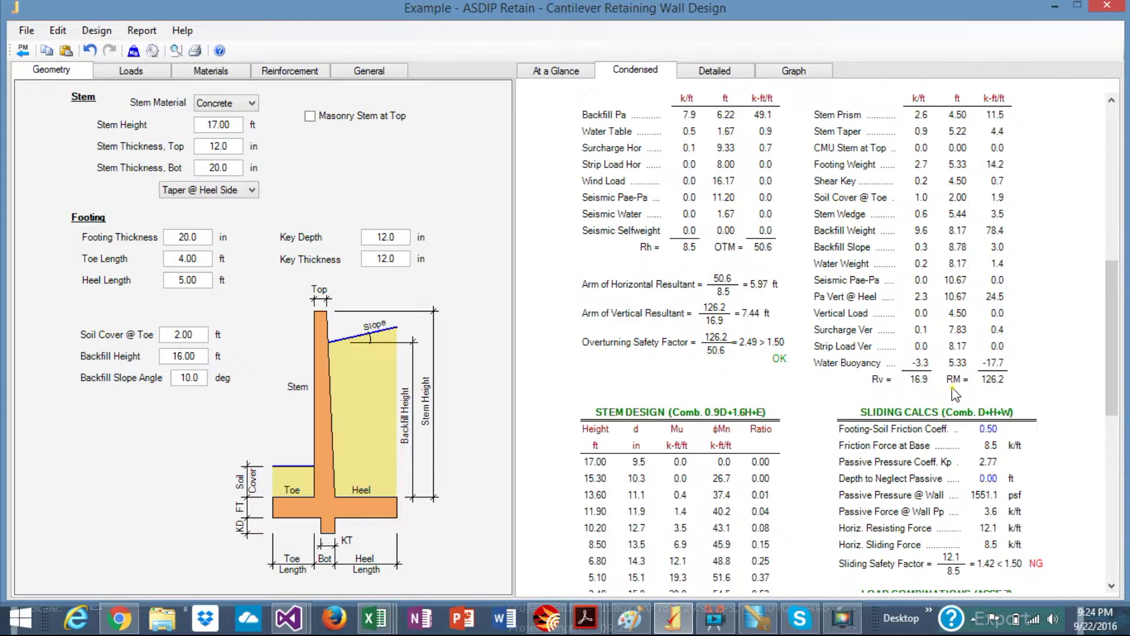
scroll(954, 394, "down", 4)
scroll(954, 394, "down", 1)
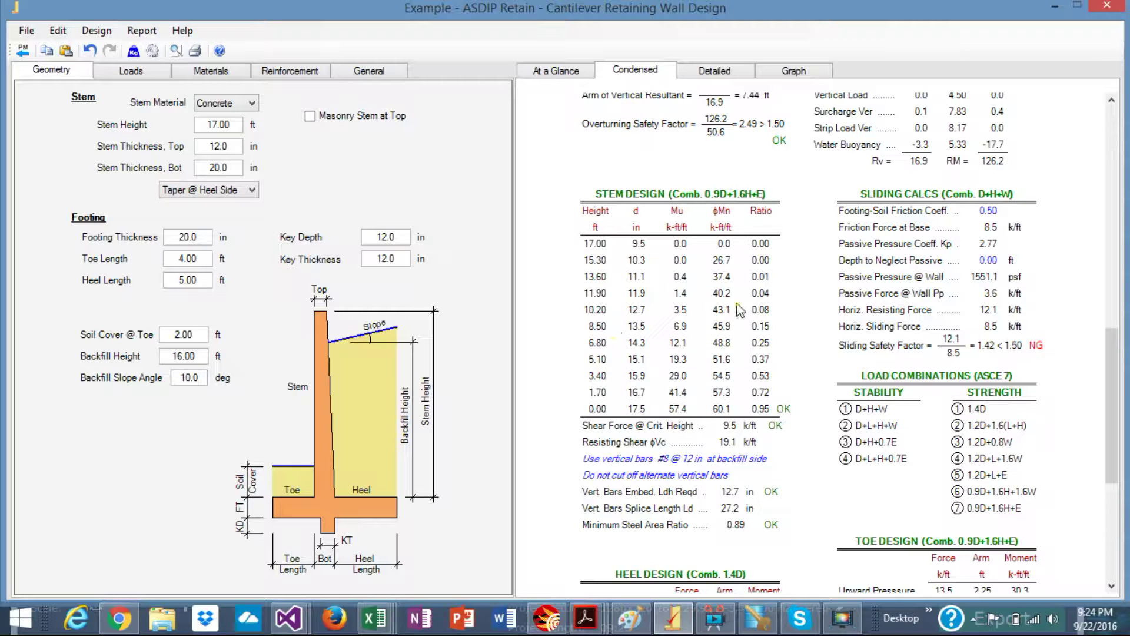
scroll(726, 366, "down", 2)
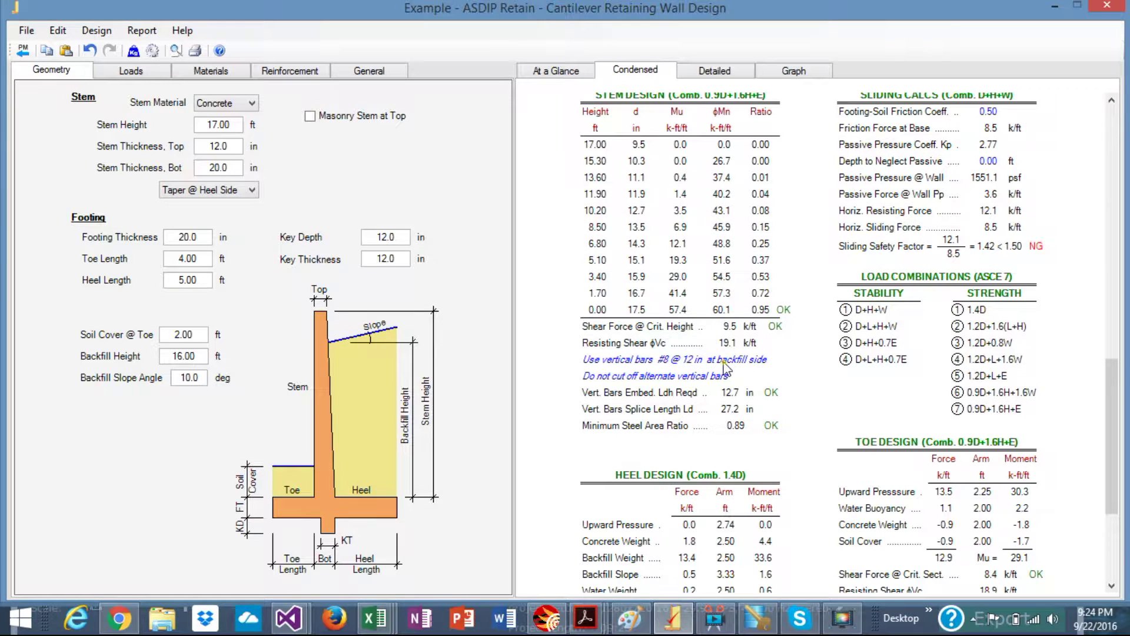
scroll(954, 187, "up", 4)
scroll(954, 187, "down", 3)
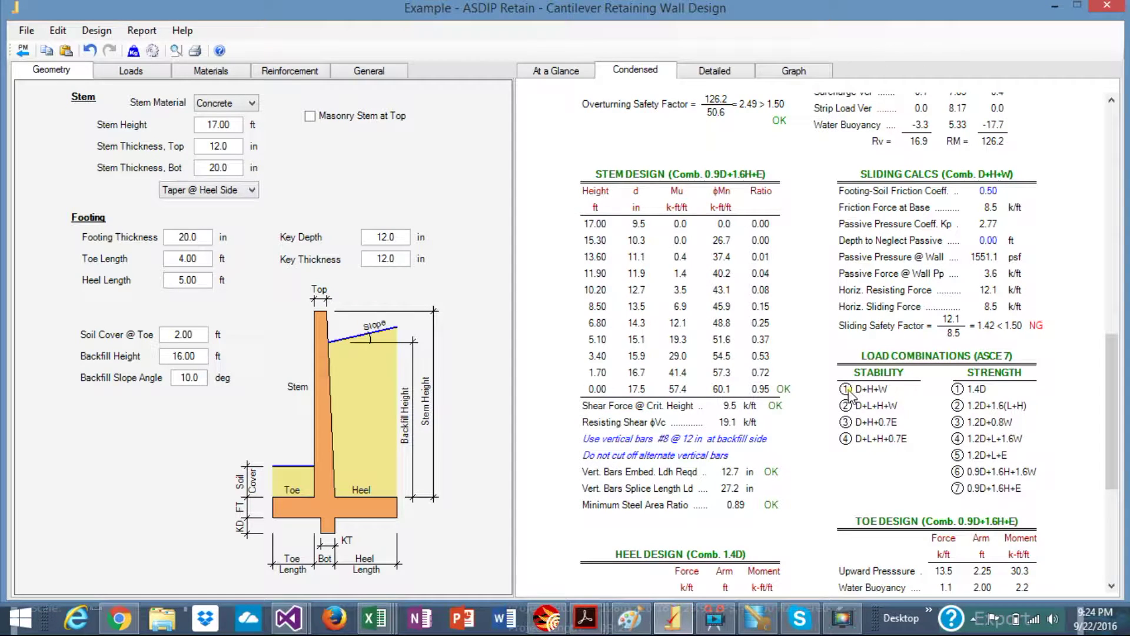
scroll(847, 395, "down", 3)
scroll(849, 395, "down", 1)
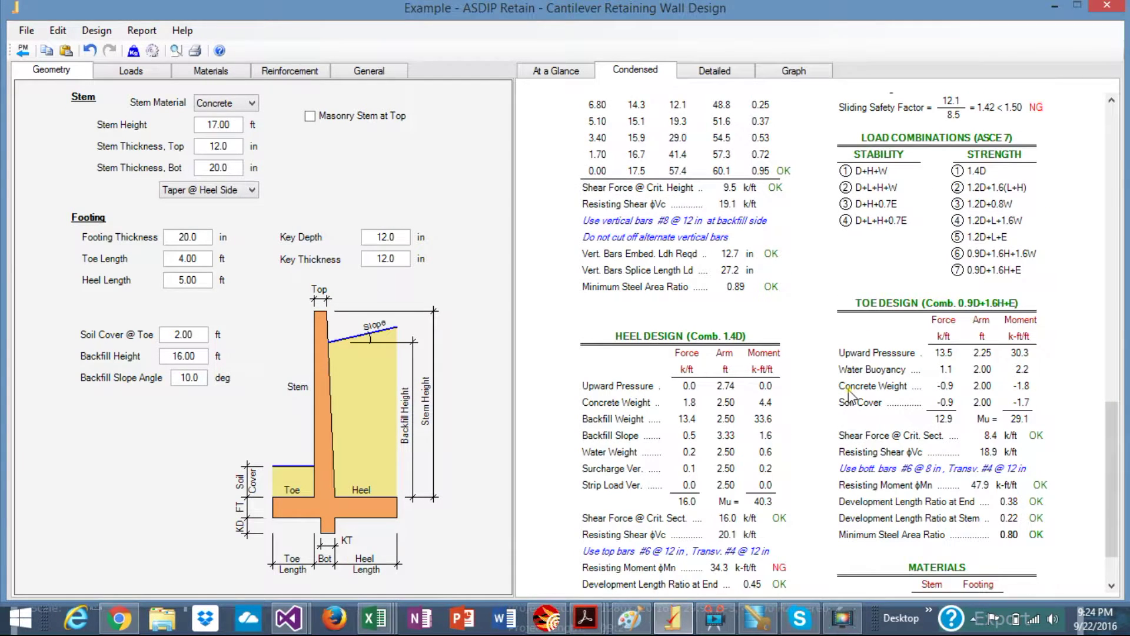
scroll(826, 398, "down", 1)
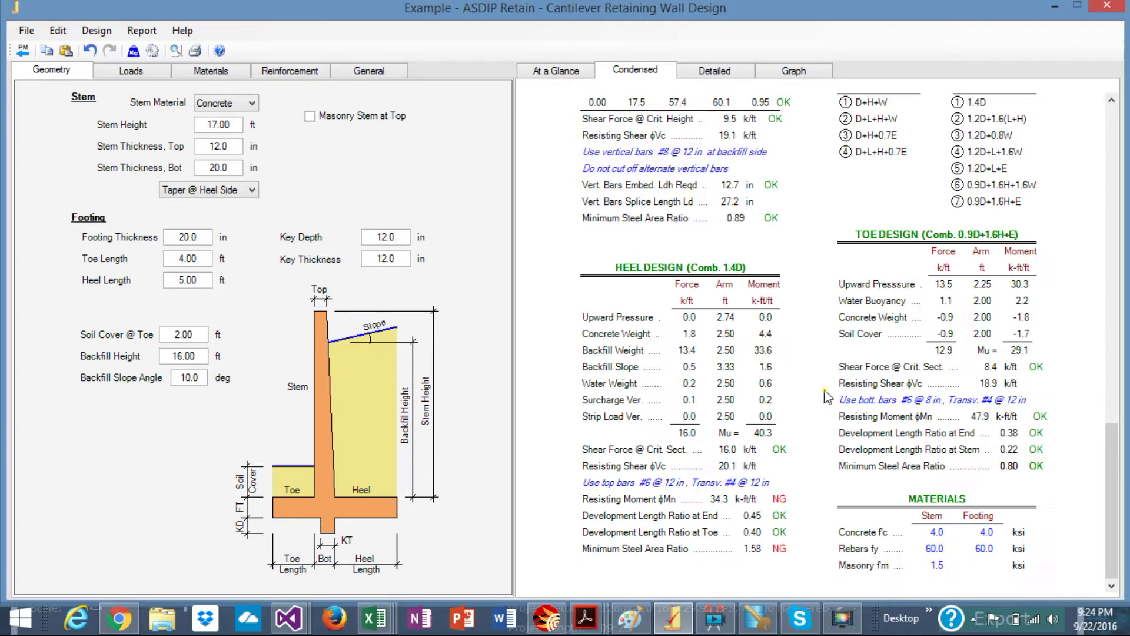
scroll(826, 397, "up", 3)
scroll(825, 397, "up", 3)
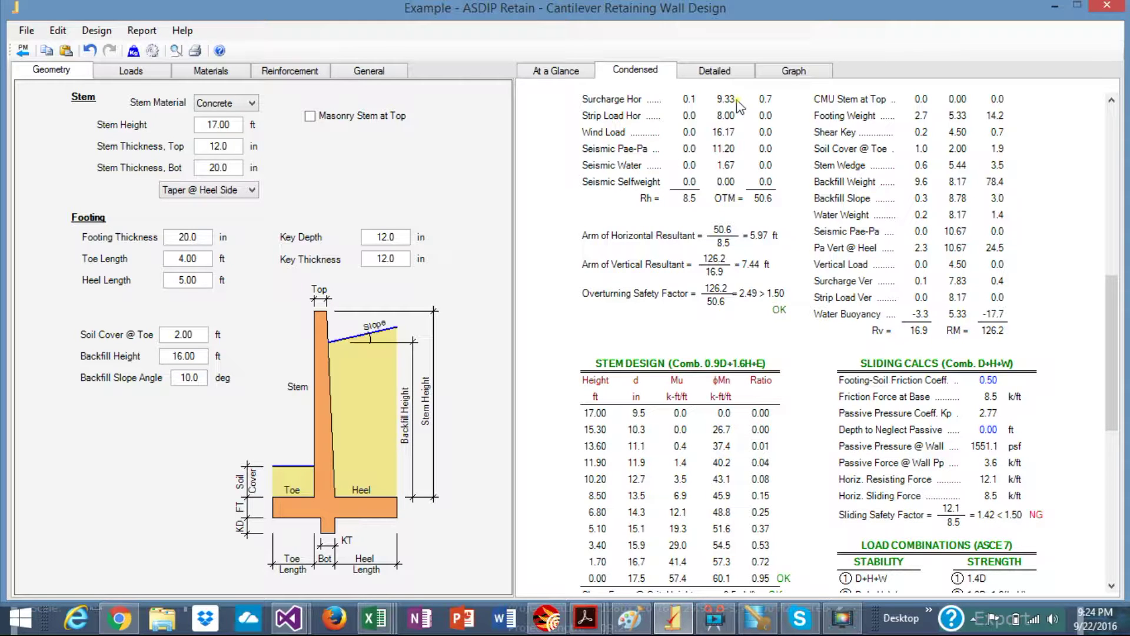
left_click(731, 75)
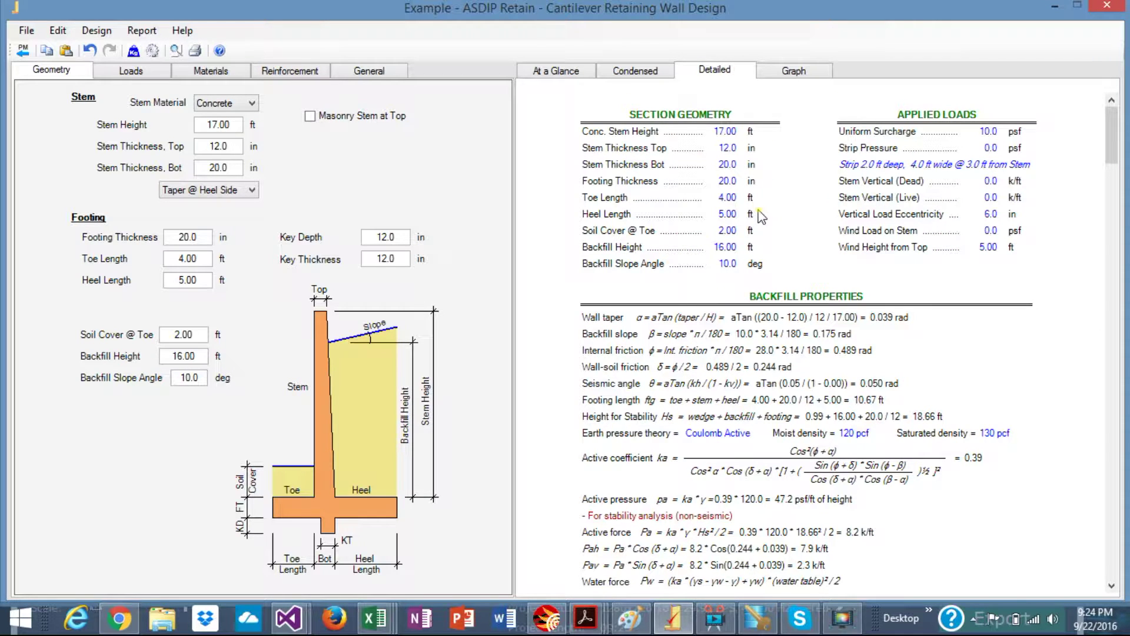
scroll(796, 261, "down", 3)
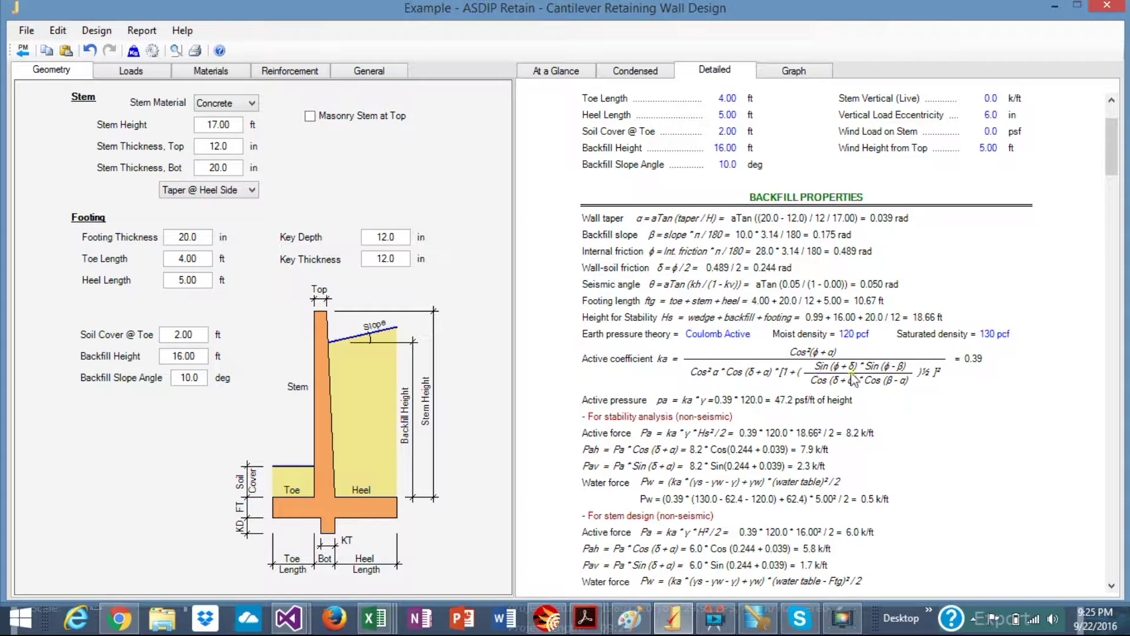
scroll(853, 381, "down", 4)
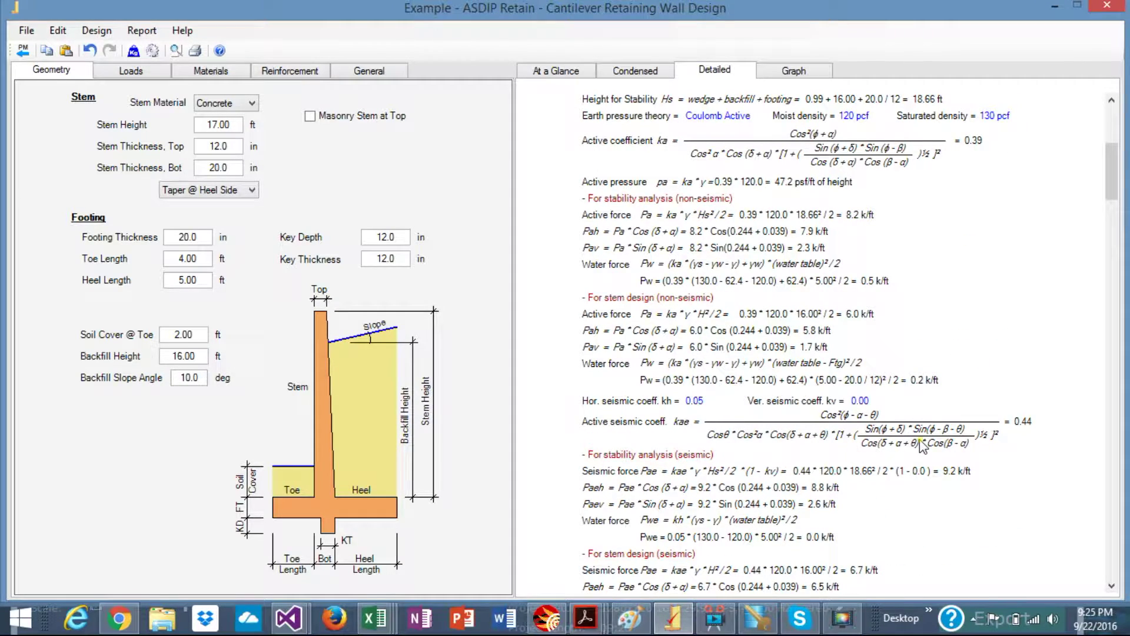
scroll(921, 446, "down", 3)
scroll(921, 446, "down", 3)
scroll(921, 446, "down", 3)
scroll(921, 446, "down", 3)
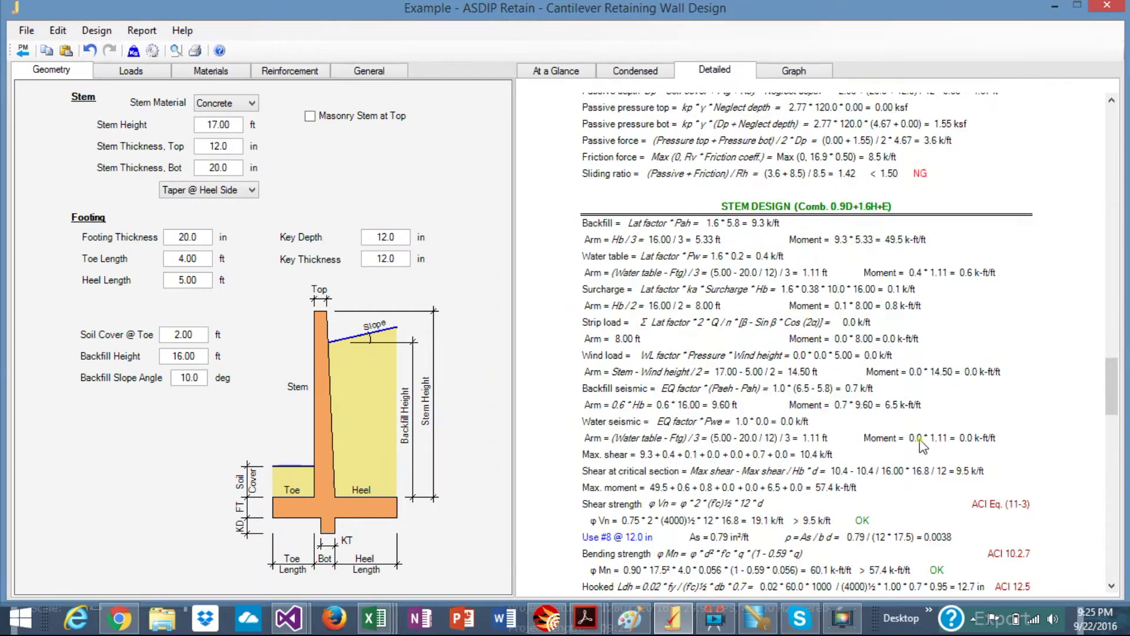
scroll(921, 446, "down", 2)
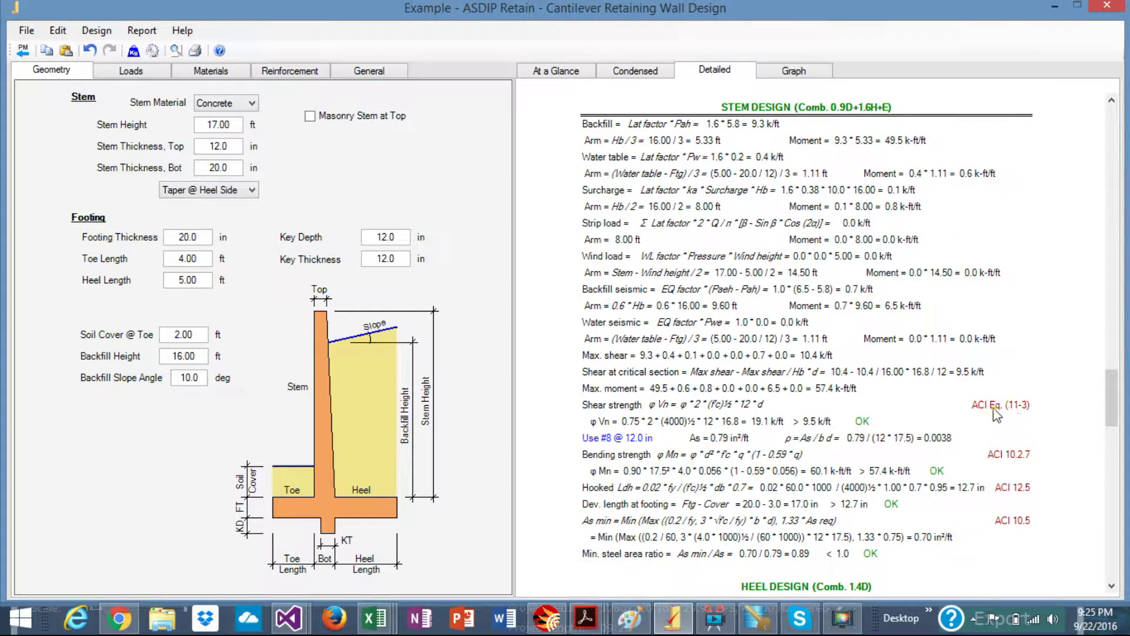
scroll(856, 343, "up", 5)
scroll(856, 343, "up", 3)
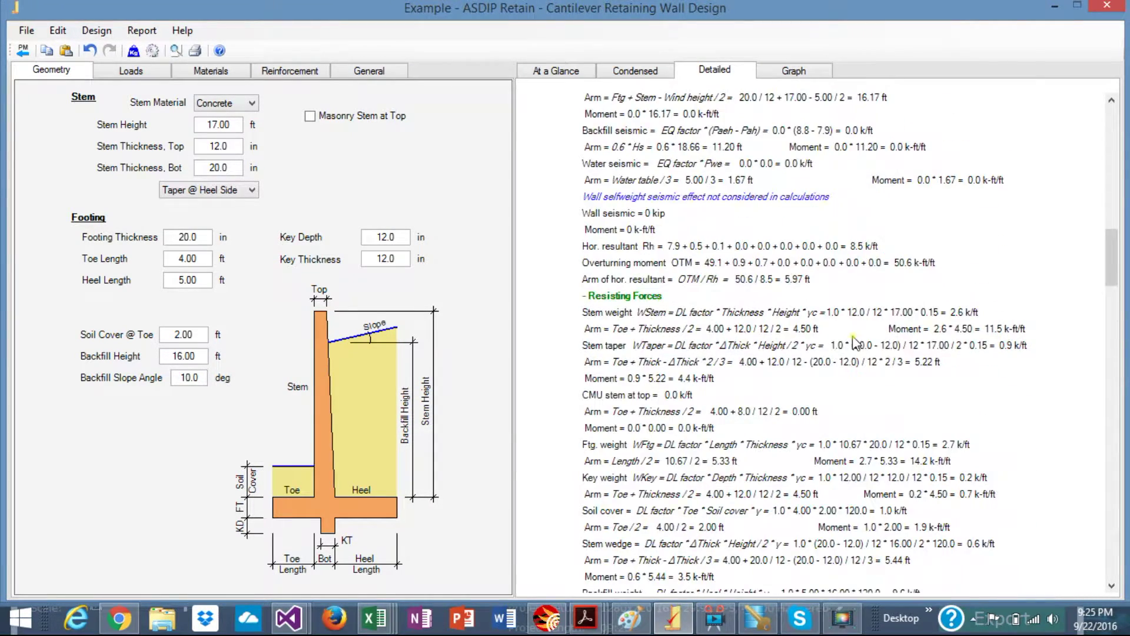
scroll(856, 343, "up", 3)
scroll(856, 343, "up", 2)
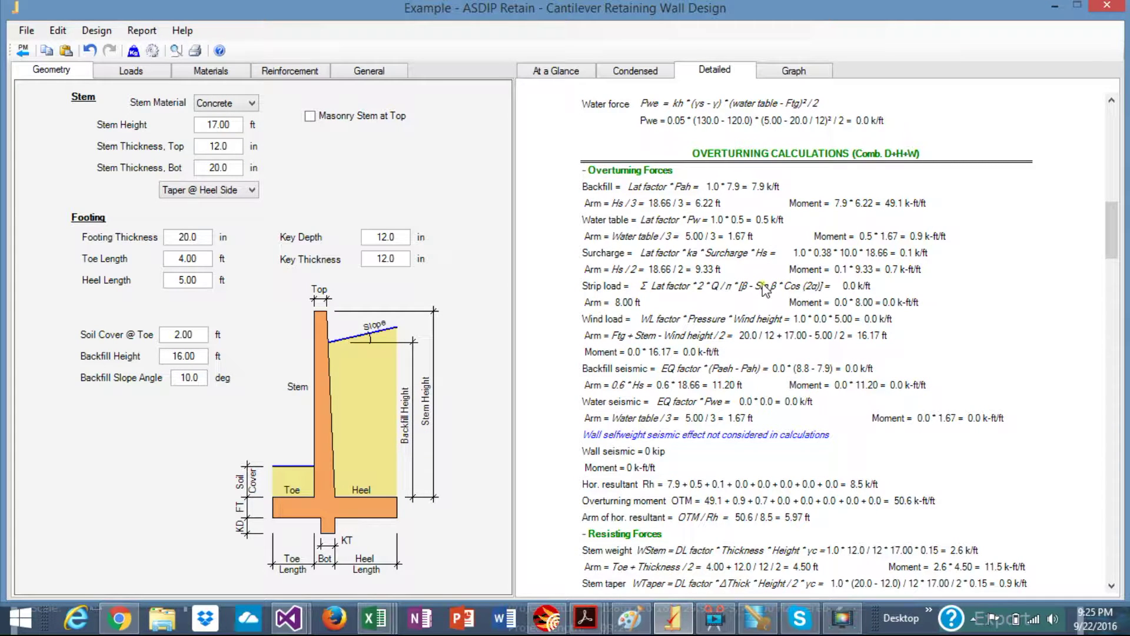
scroll(765, 291, "up", 6)
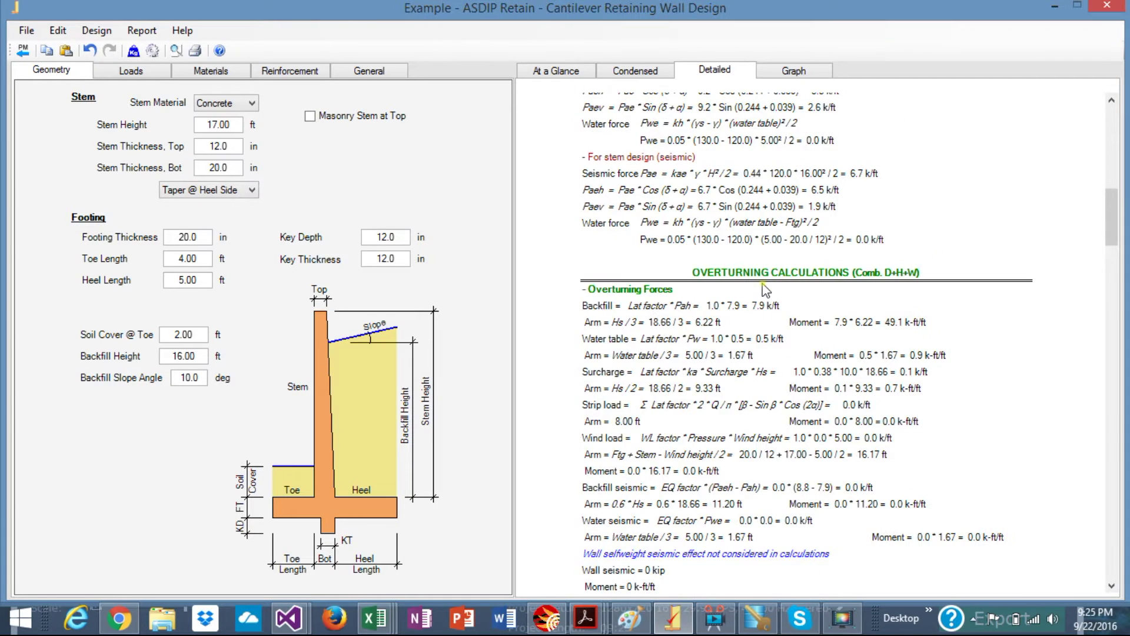
scroll(764, 291, "up", 3)
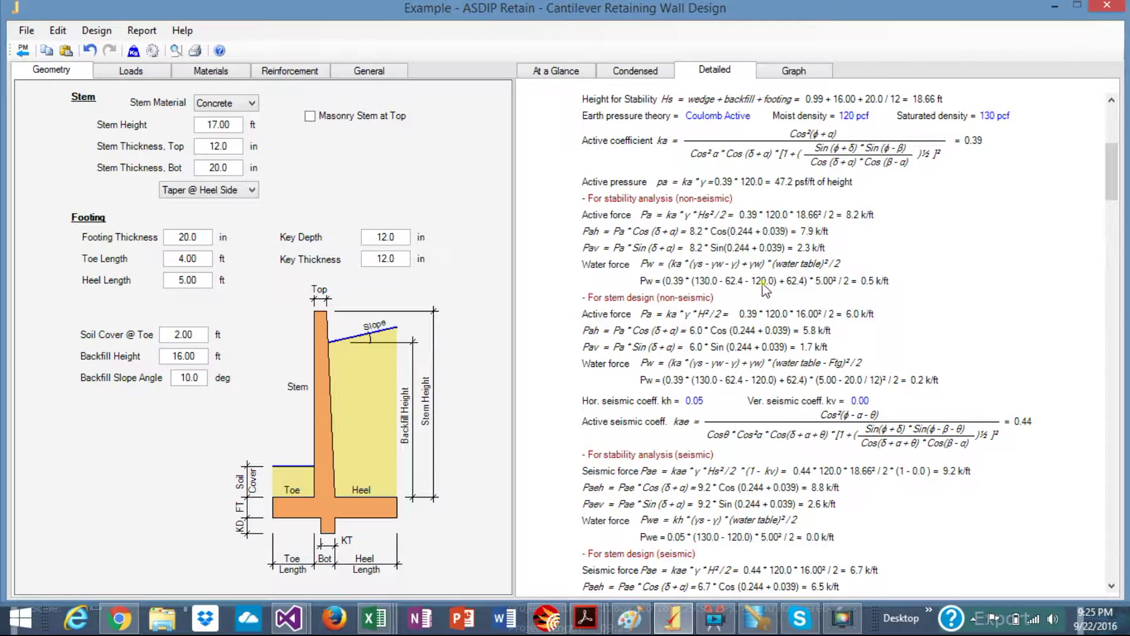
scroll(764, 292, "up", 3)
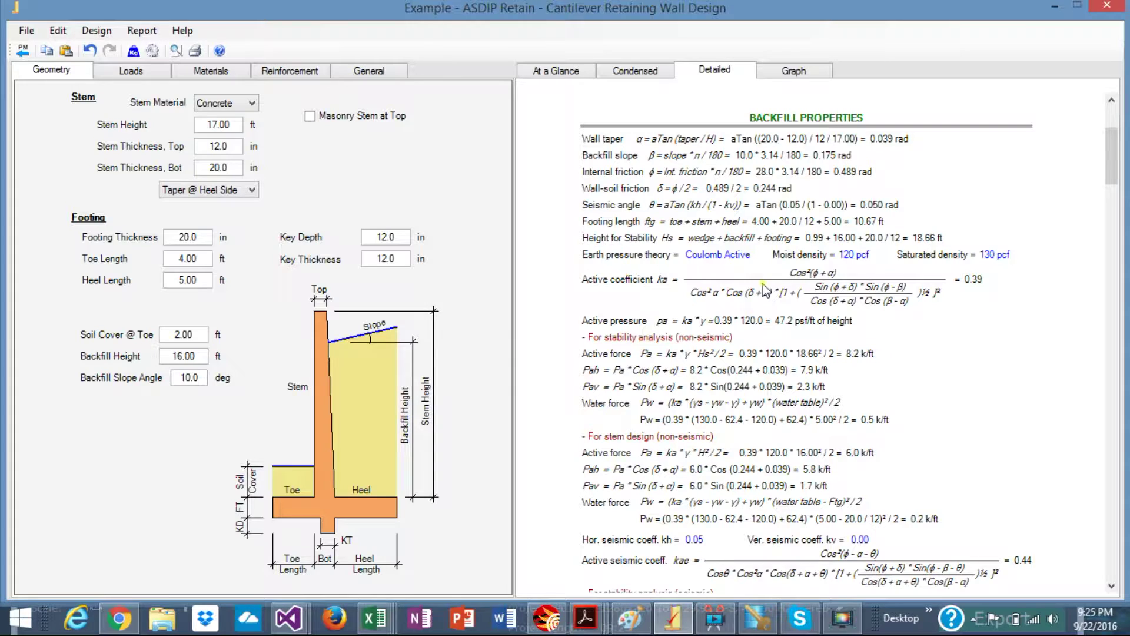
scroll(764, 291, "down", 9)
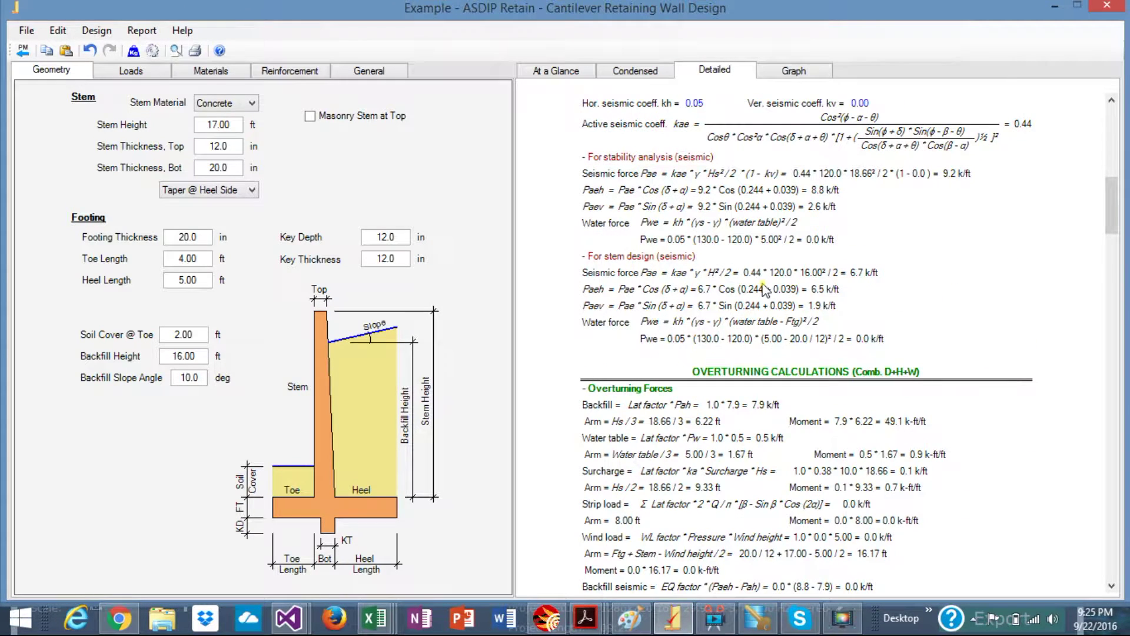
scroll(764, 291, "down", 2)
scroll(765, 292, "down", 2)
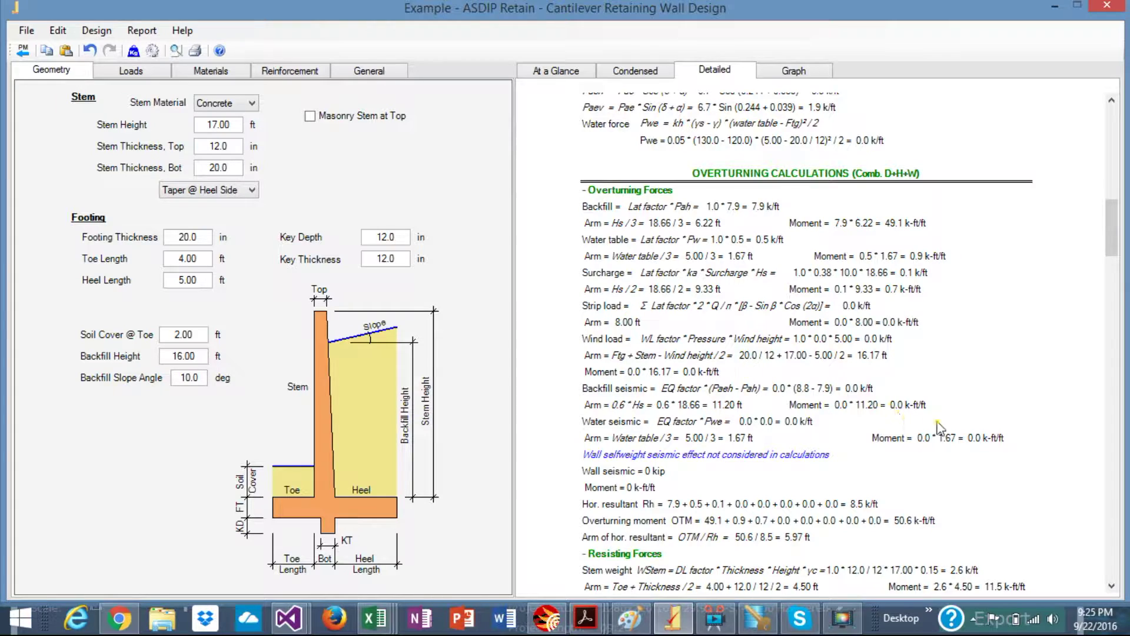
scroll(933, 425, "down", 6)
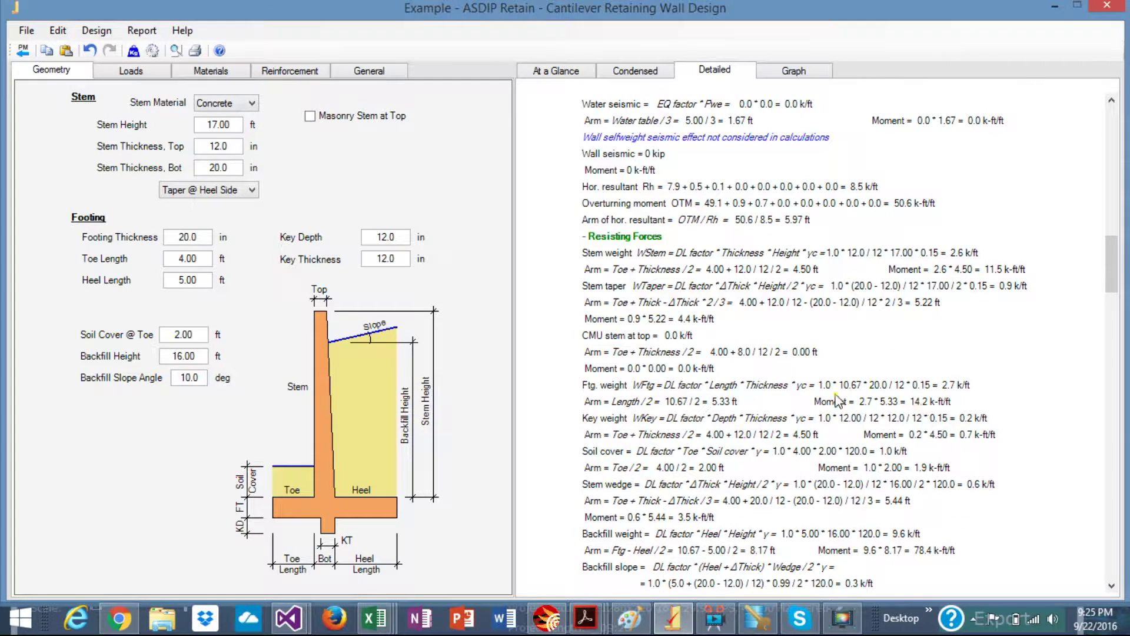
scroll(836, 400, "down", 2)
scroll(836, 401, "down", 4)
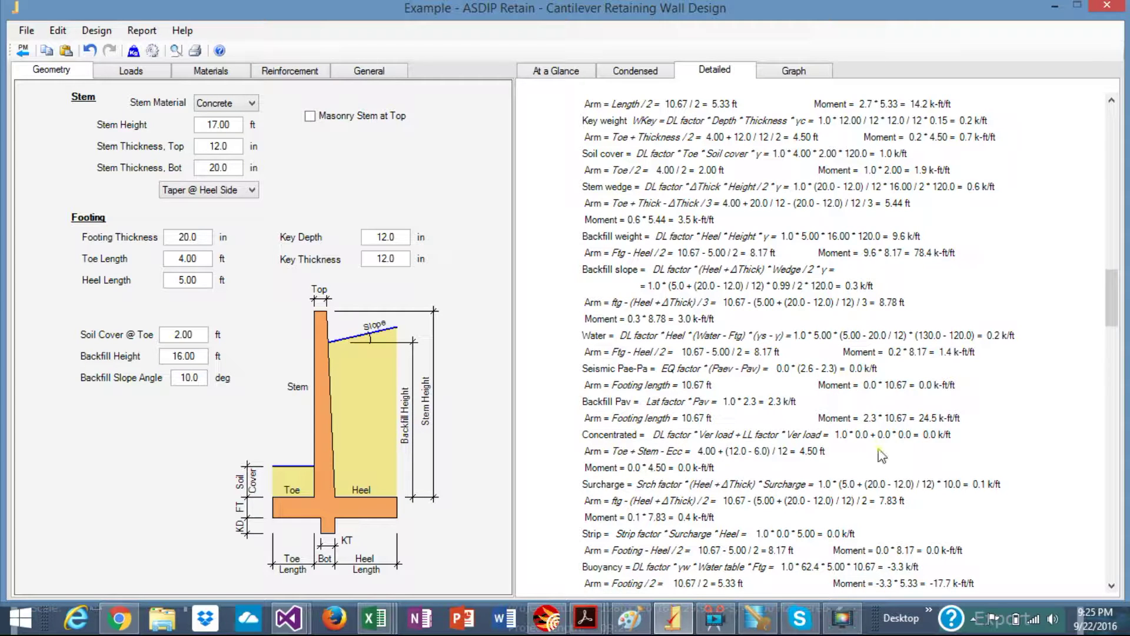
scroll(880, 455, "down", 7)
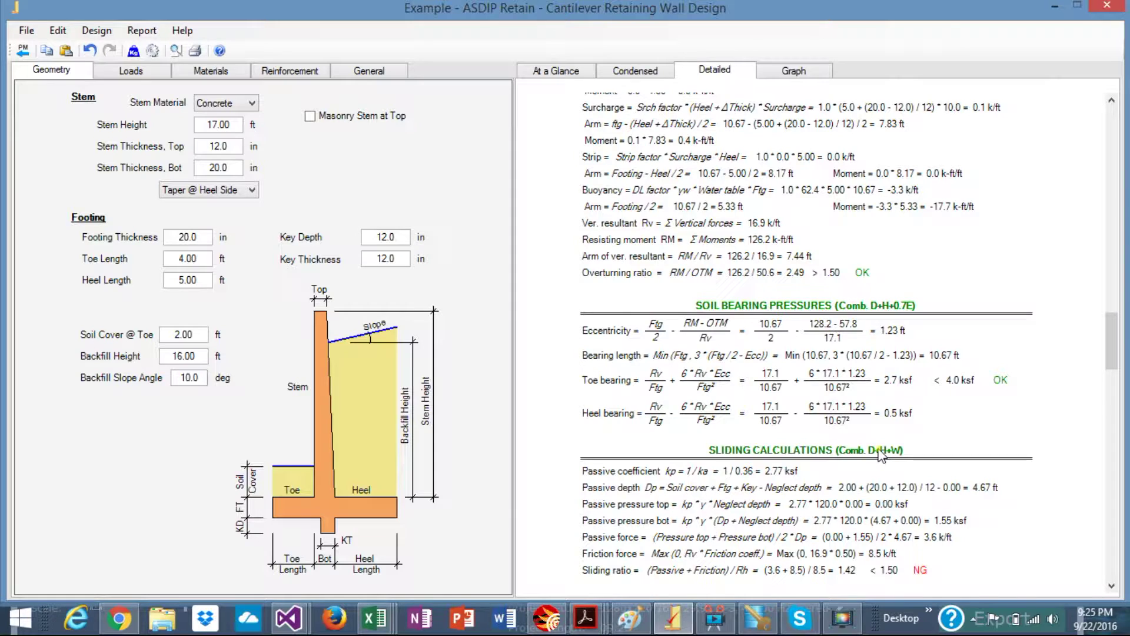
scroll(881, 455, "down", 2)
scroll(880, 454, "down", 2)
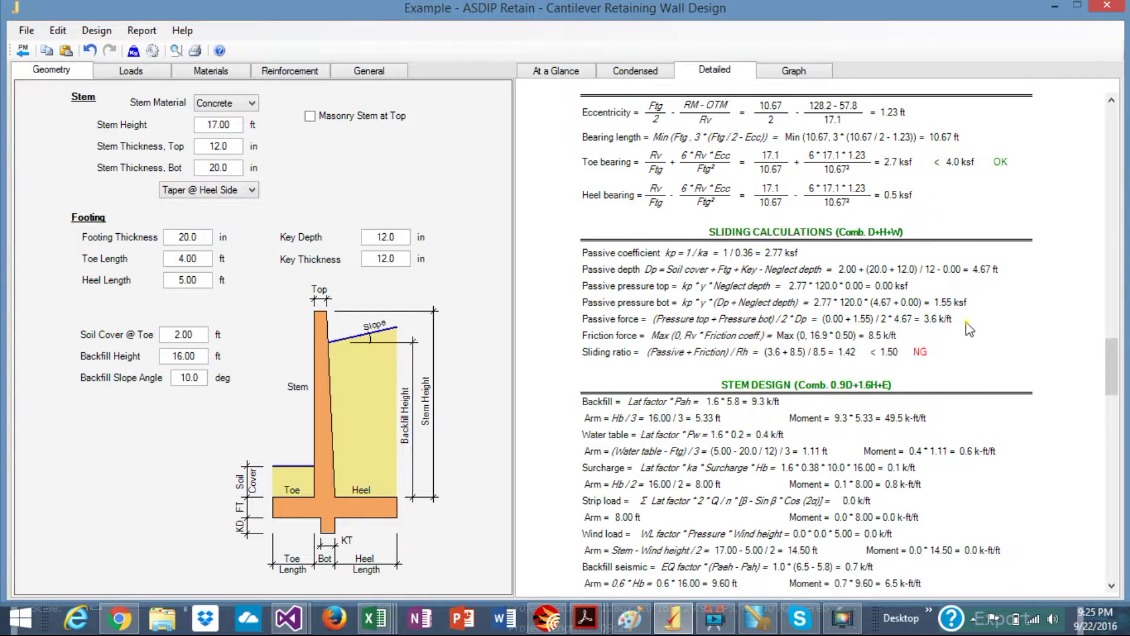
scroll(969, 329, "down", 3)
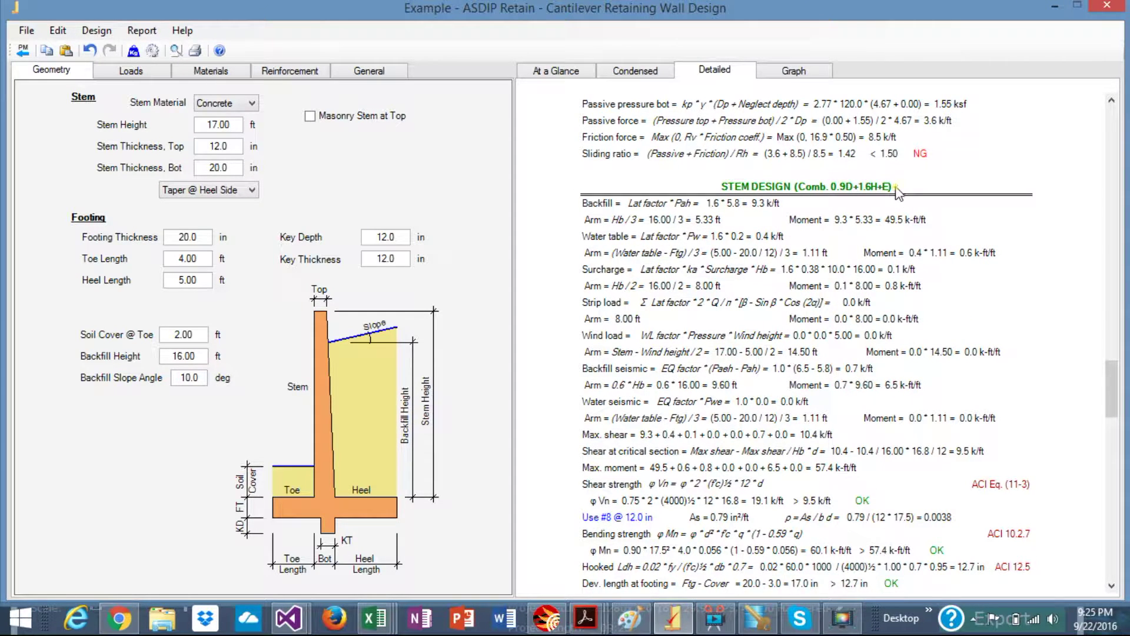
scroll(858, 399, "down", 4)
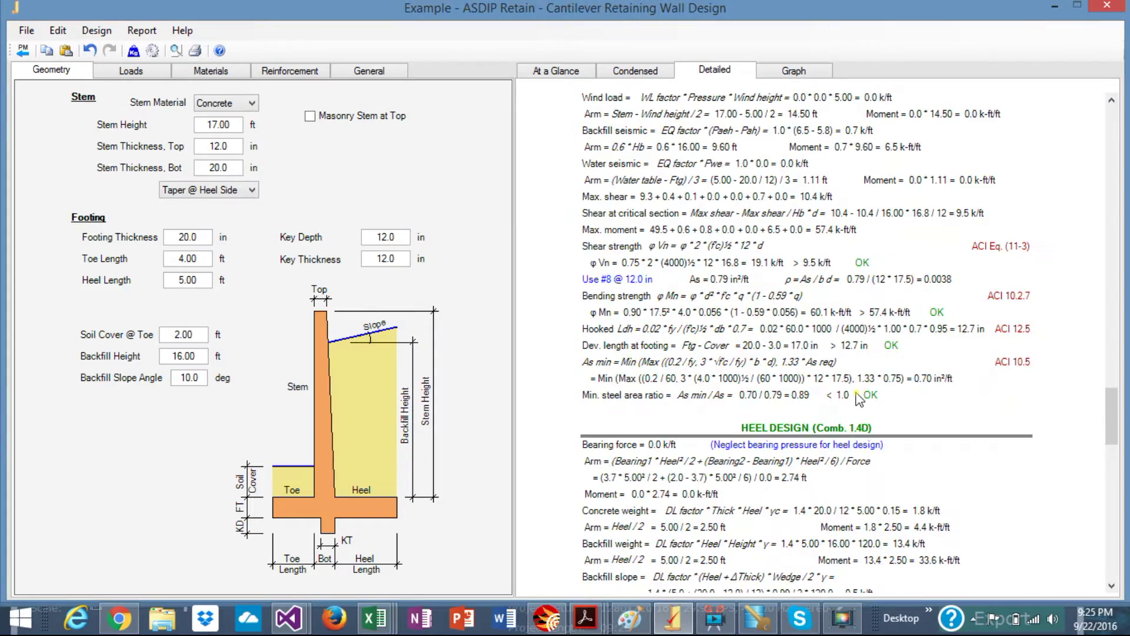
scroll(858, 399, "down", 1)
scroll(858, 399, "down", 7)
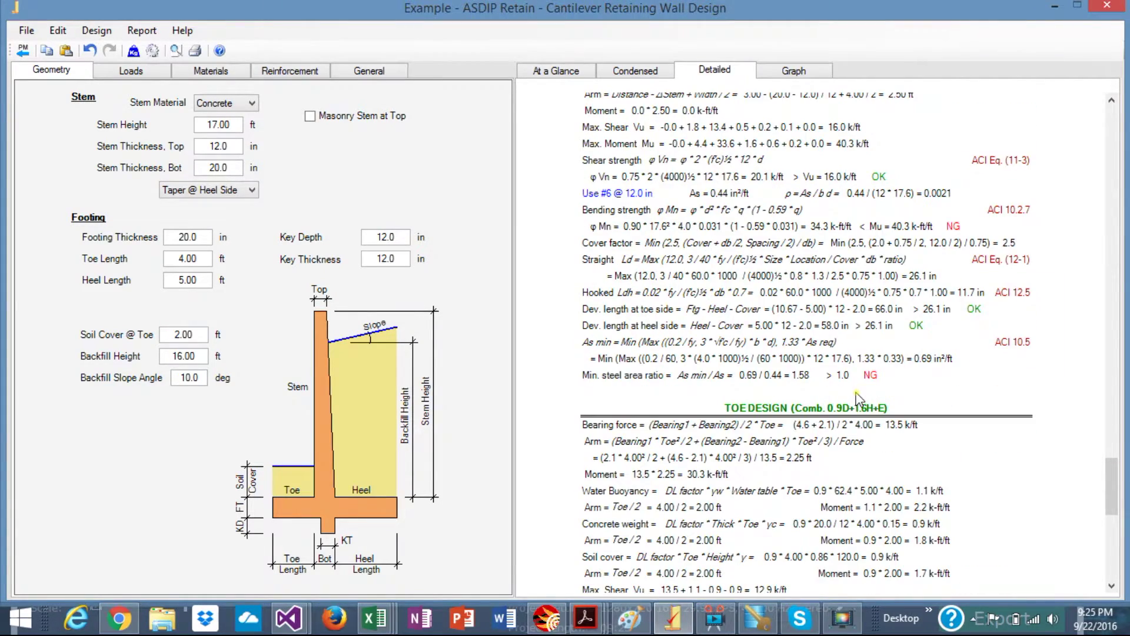
scroll(858, 400, "down", 3)
scroll(859, 399, "down", 2)
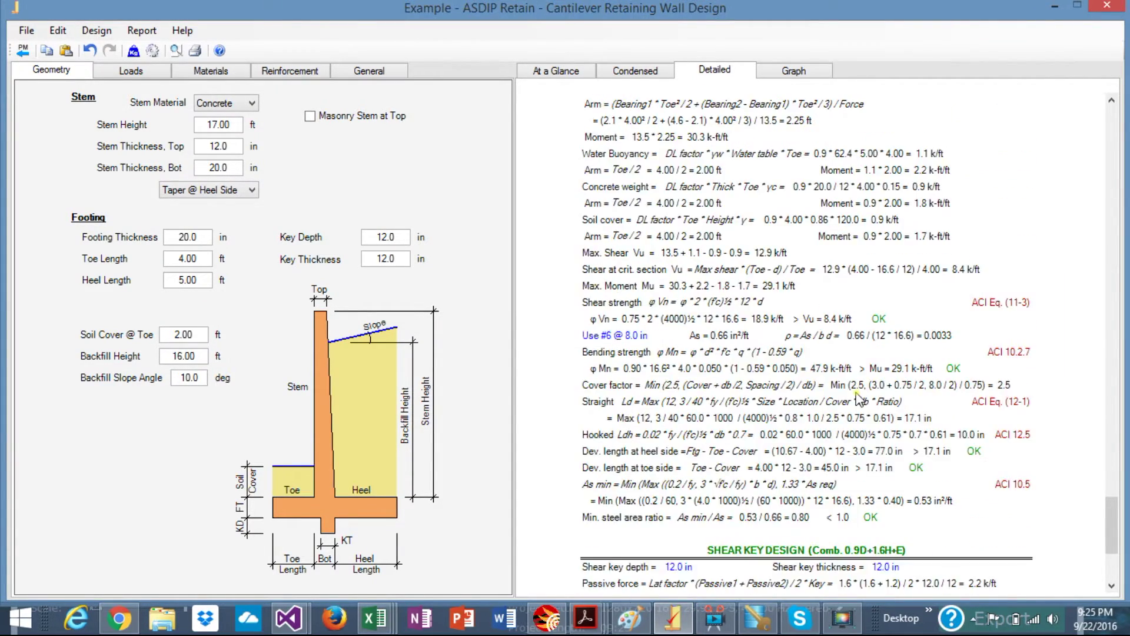
scroll(859, 400, "down", 1)
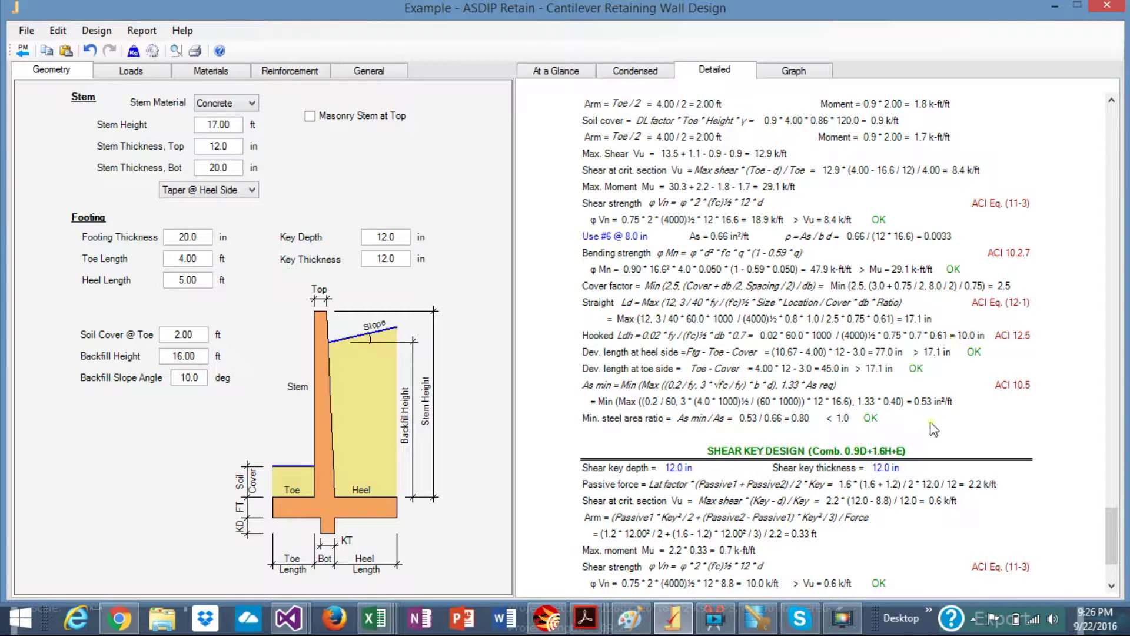
scroll(933, 430, "down", 2)
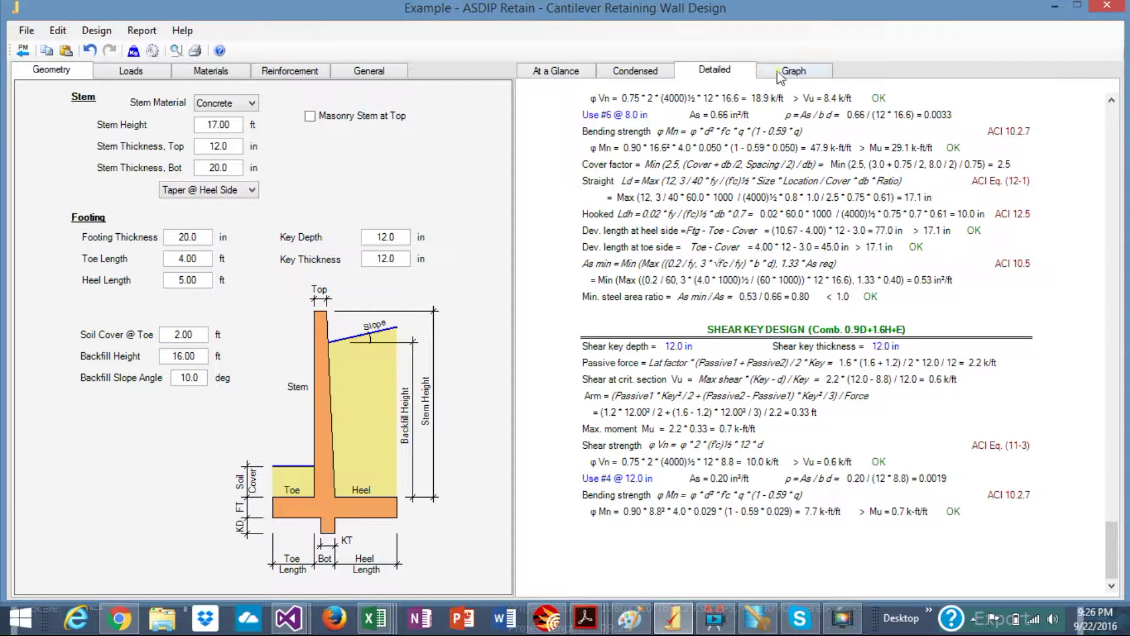
Replace the report with the Stability graphs of wall pressures and safety factors.
left_click(795, 72)
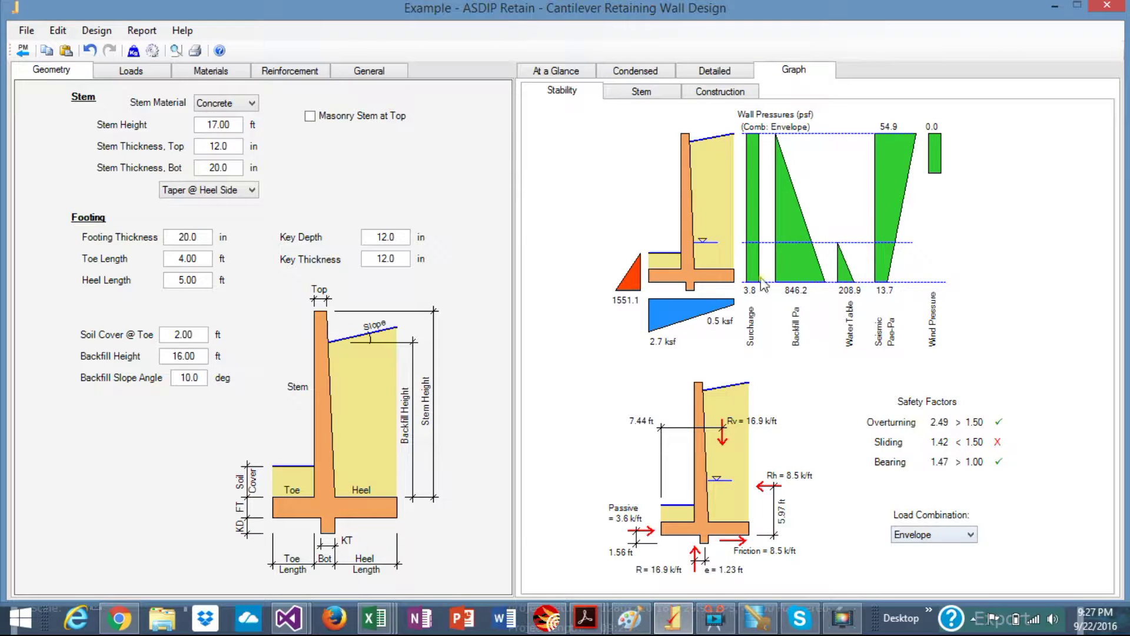
Compare stability graphs for D+L+H+W and D+H+0.7E, then settle on Envelope.
left_click(973, 536)
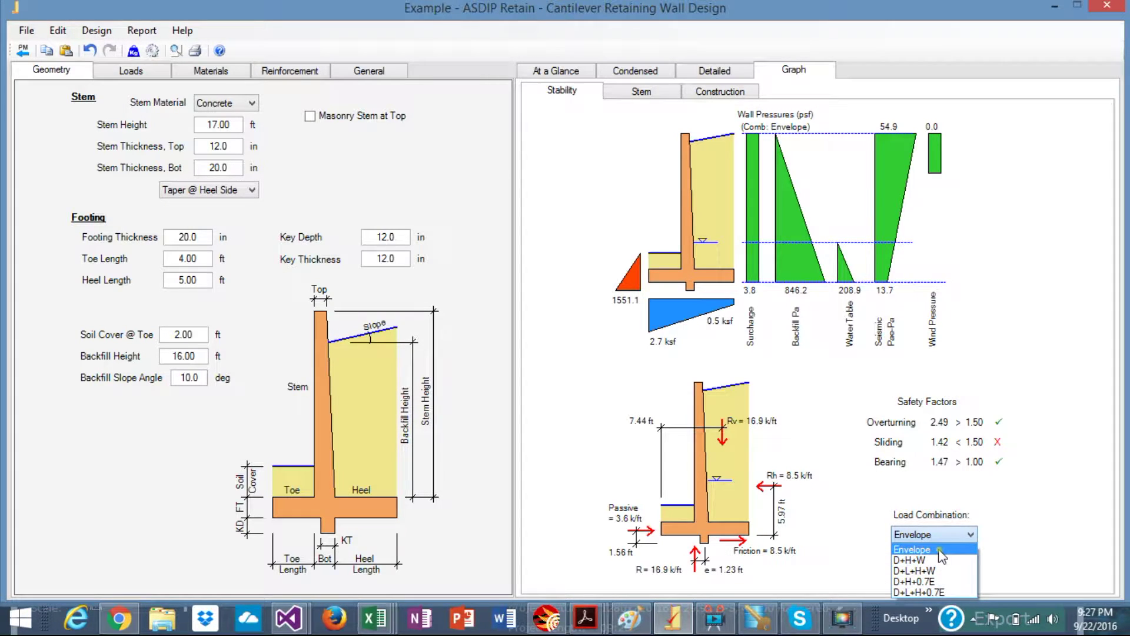
left_click(942, 552)
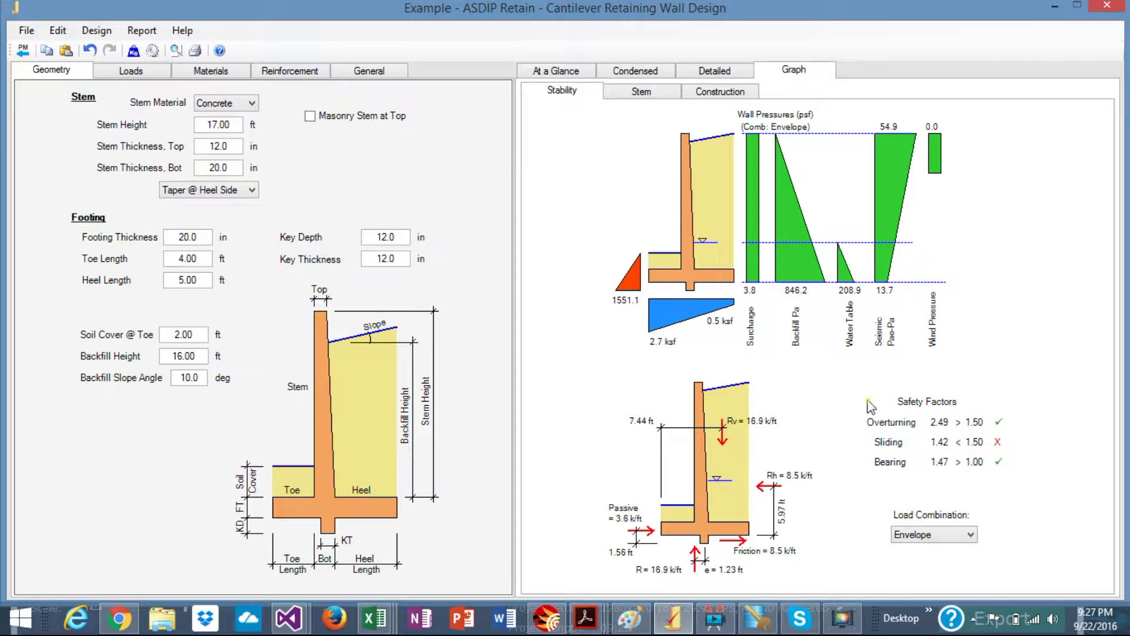
left_click(971, 535)
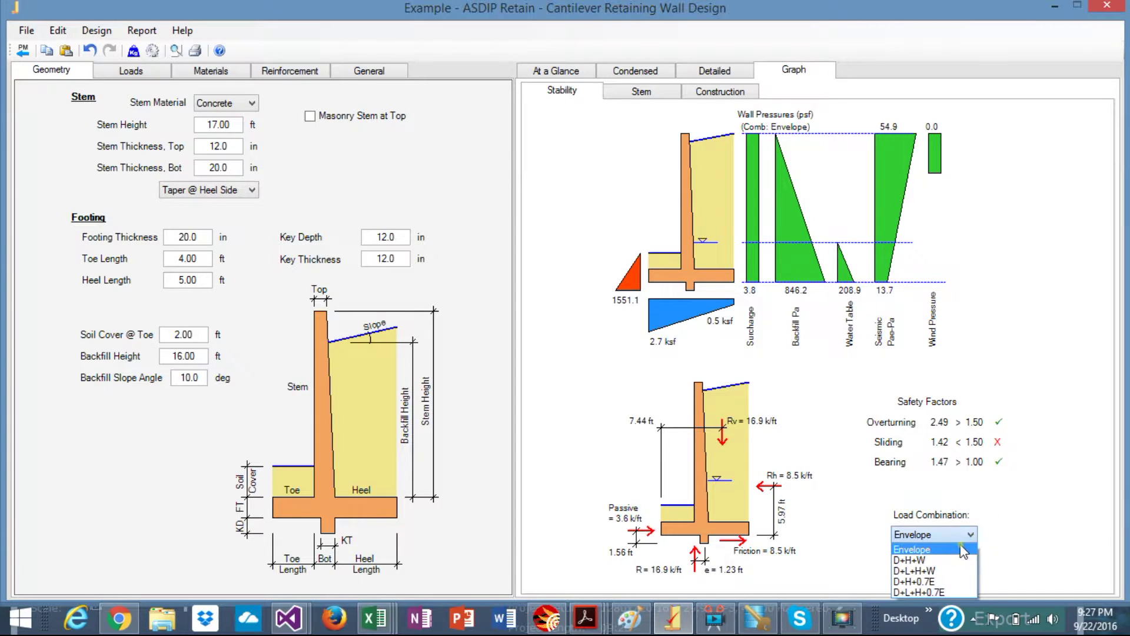
left_click(942, 569)
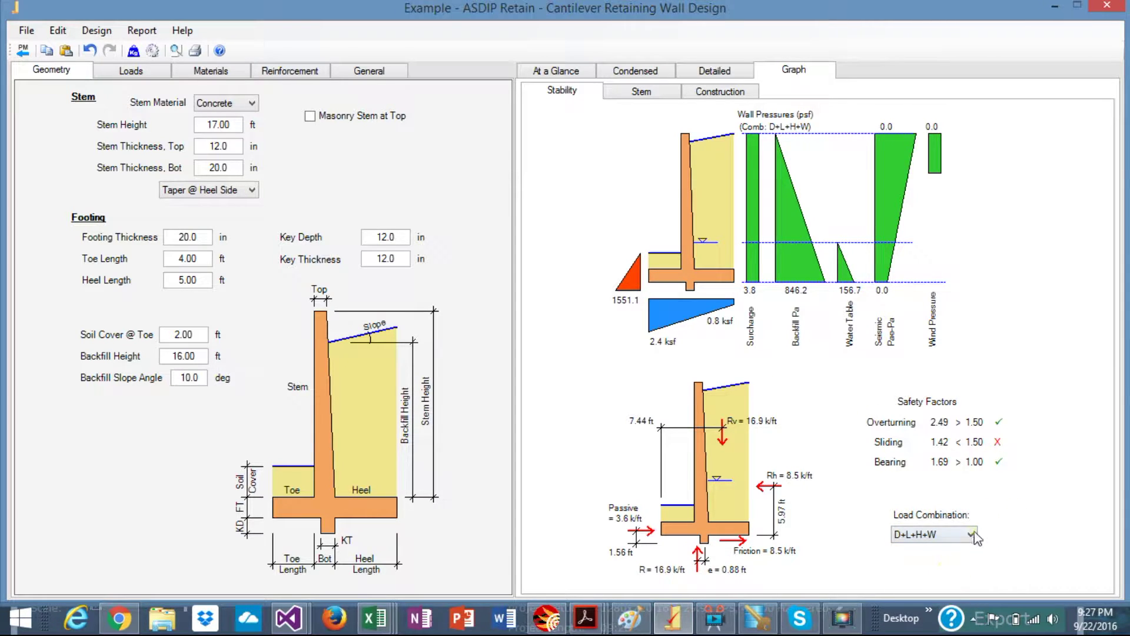
left_click(974, 536)
left_click(949, 581)
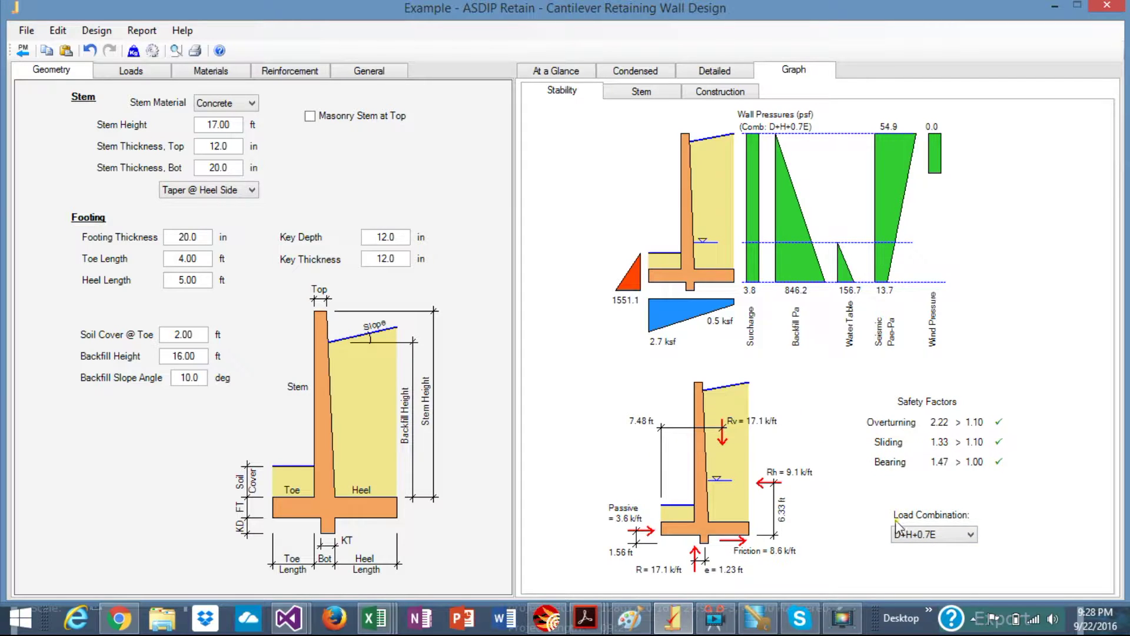
left_click(971, 537)
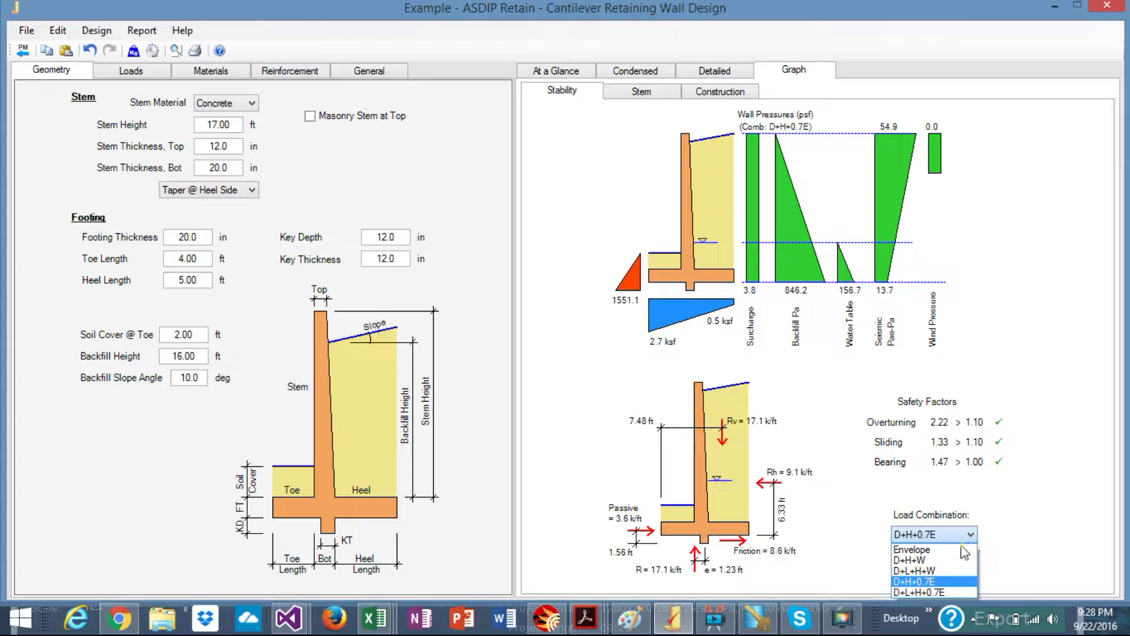
left_click(930, 548)
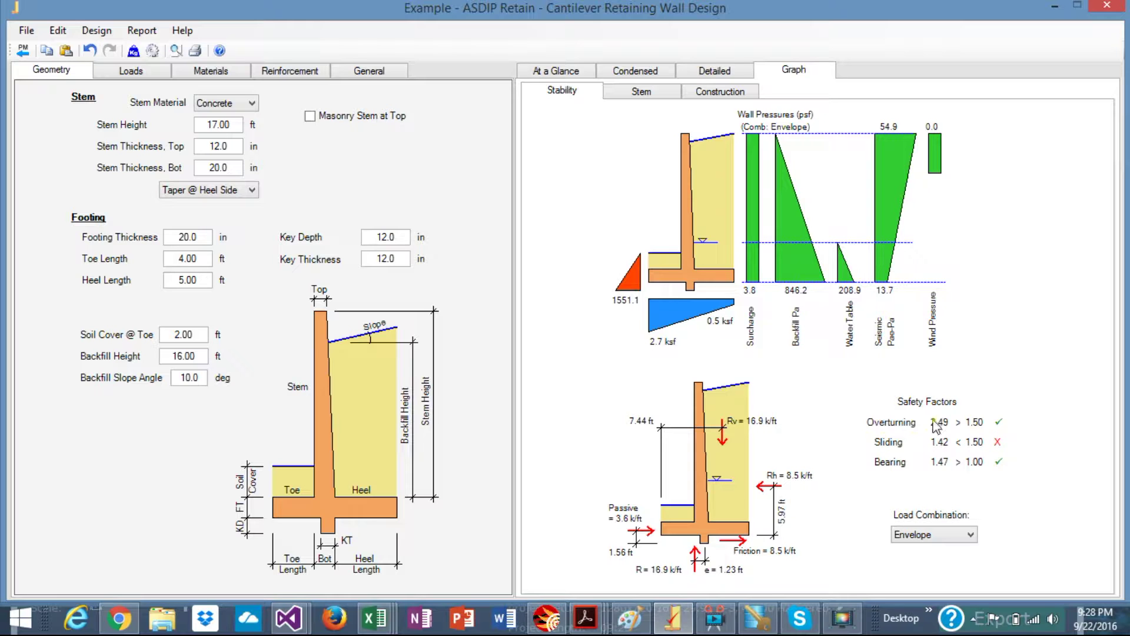
Show the Stem graphs and keep the 0.9D+1.6H+E load combination.
left_click(641, 92)
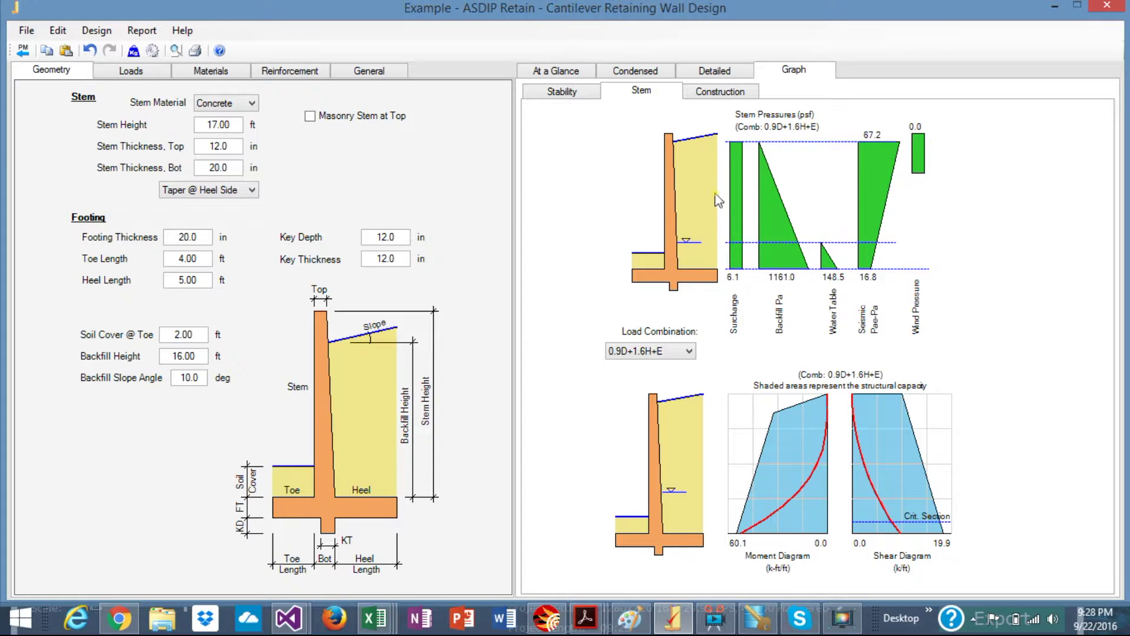
left_click(690, 351)
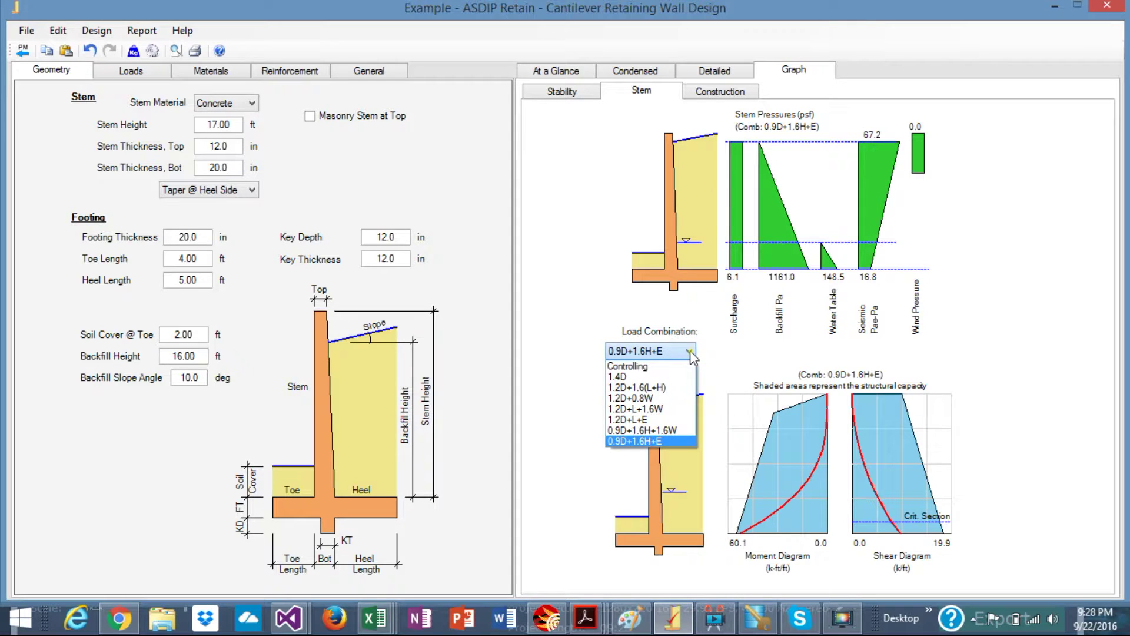
left_click(690, 351)
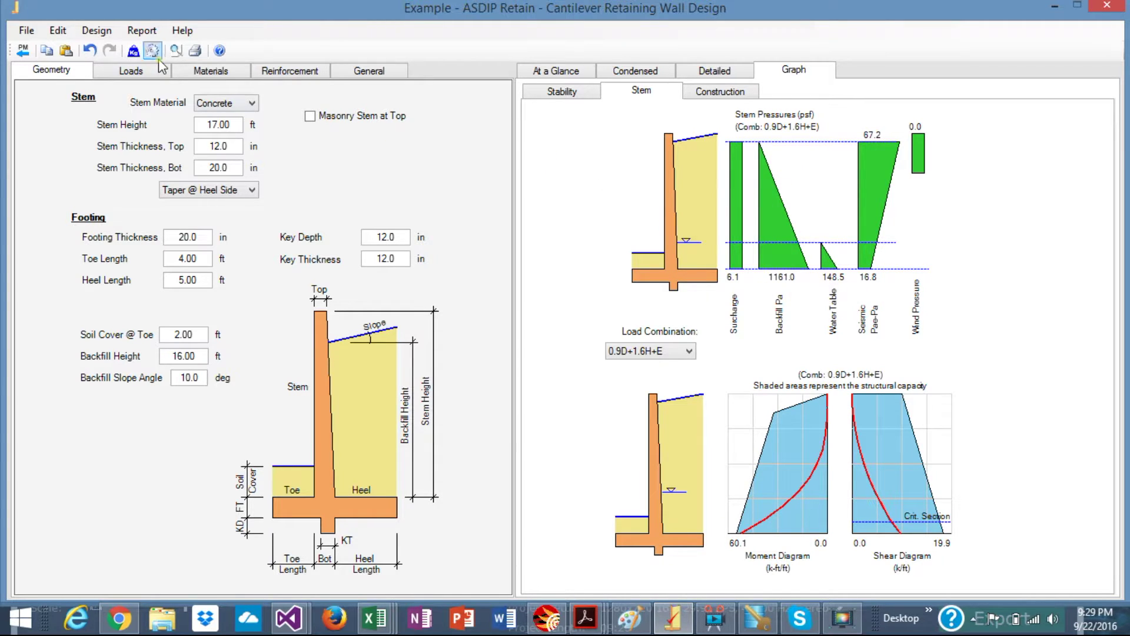
Turn on 'Cut off Alternate Bars' for the vertical stem bars in the Reinforcement inputs.
left_click(317, 73)
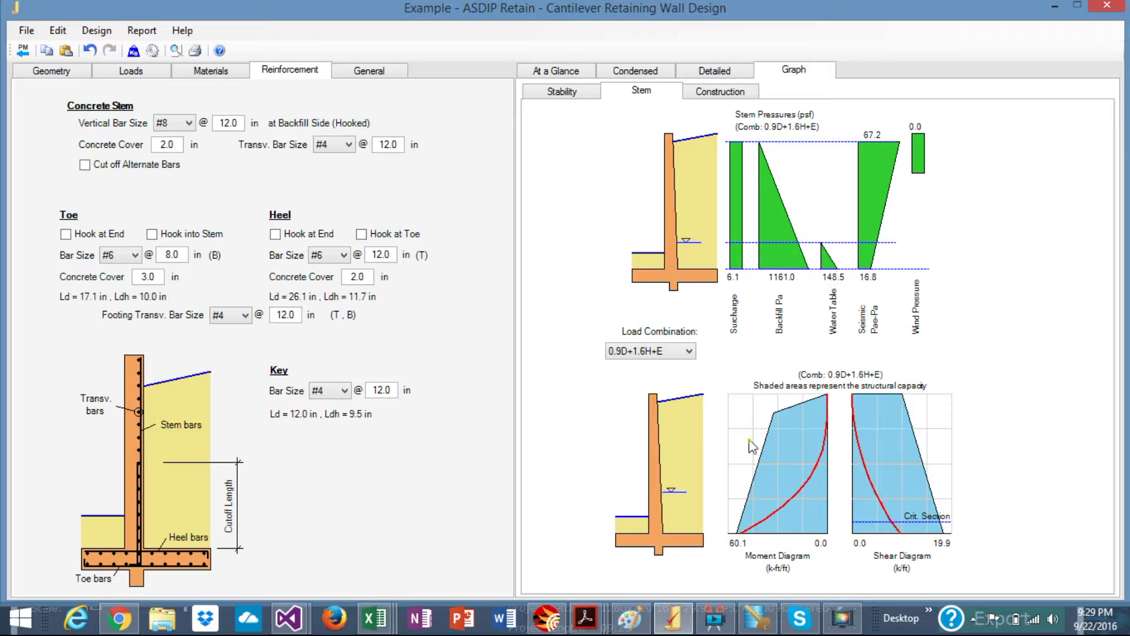
left_click(86, 165)
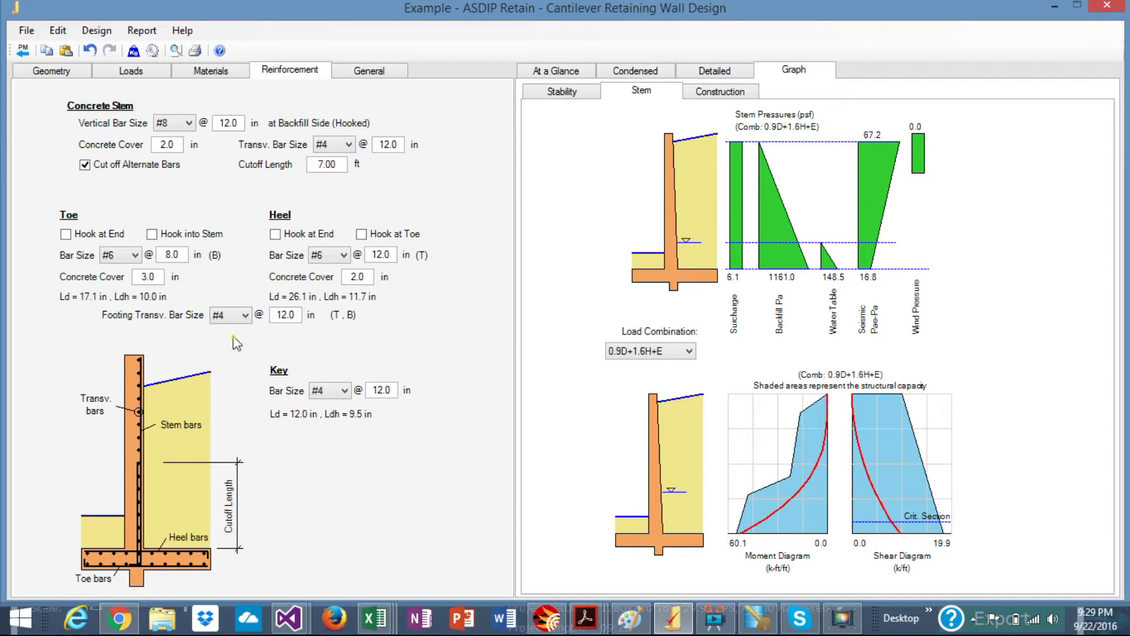
left_click(727, 94)
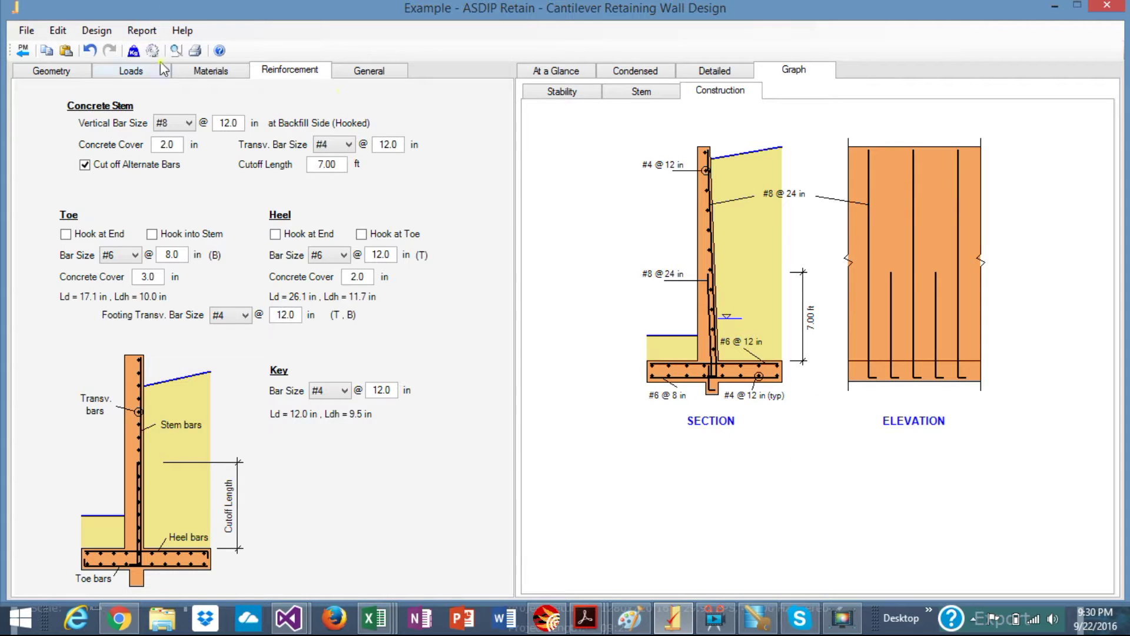
Bring up the Report commands while the construction drawings are displayed.
left_click(141, 33)
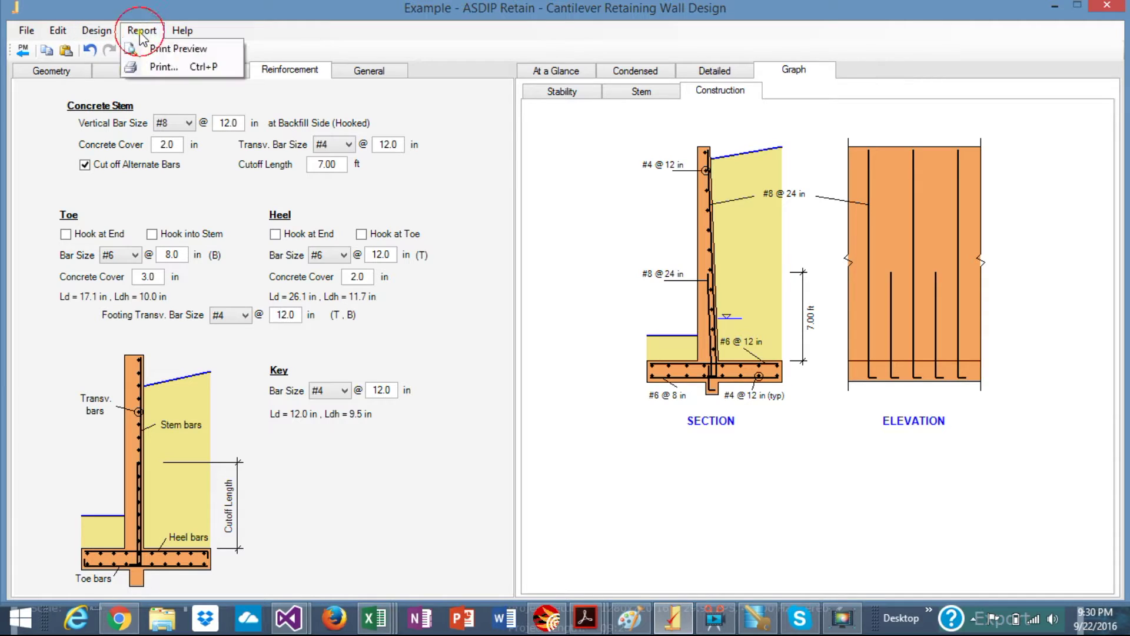
Preview the Condensed Report and advance to page 2.
left_click(173, 51)
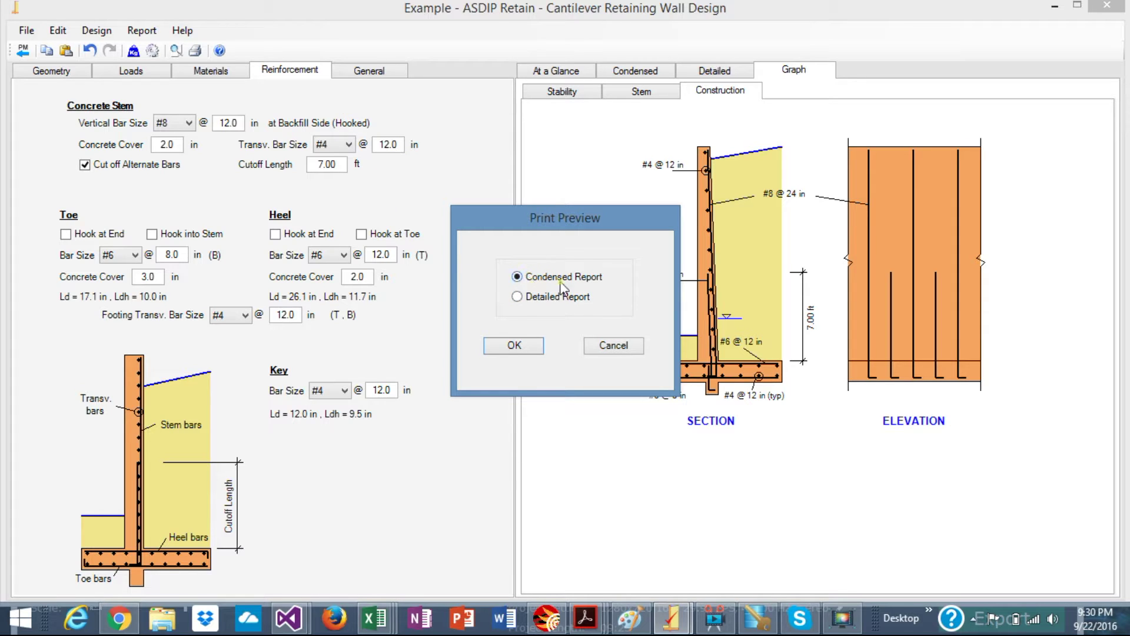
left_click(513, 348)
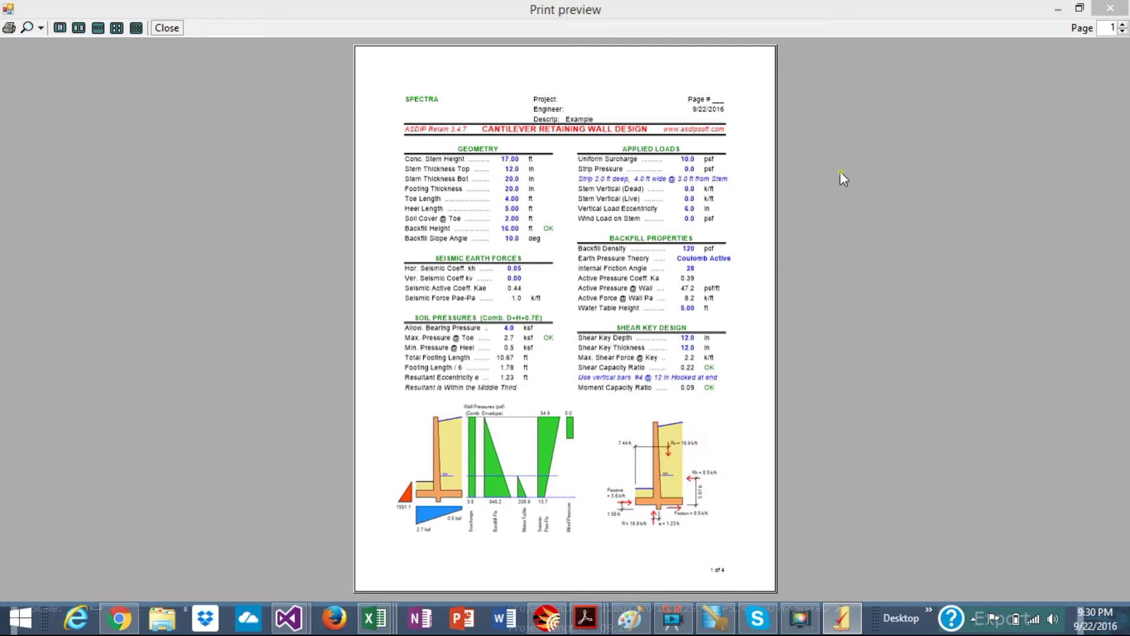
left_click(1122, 26)
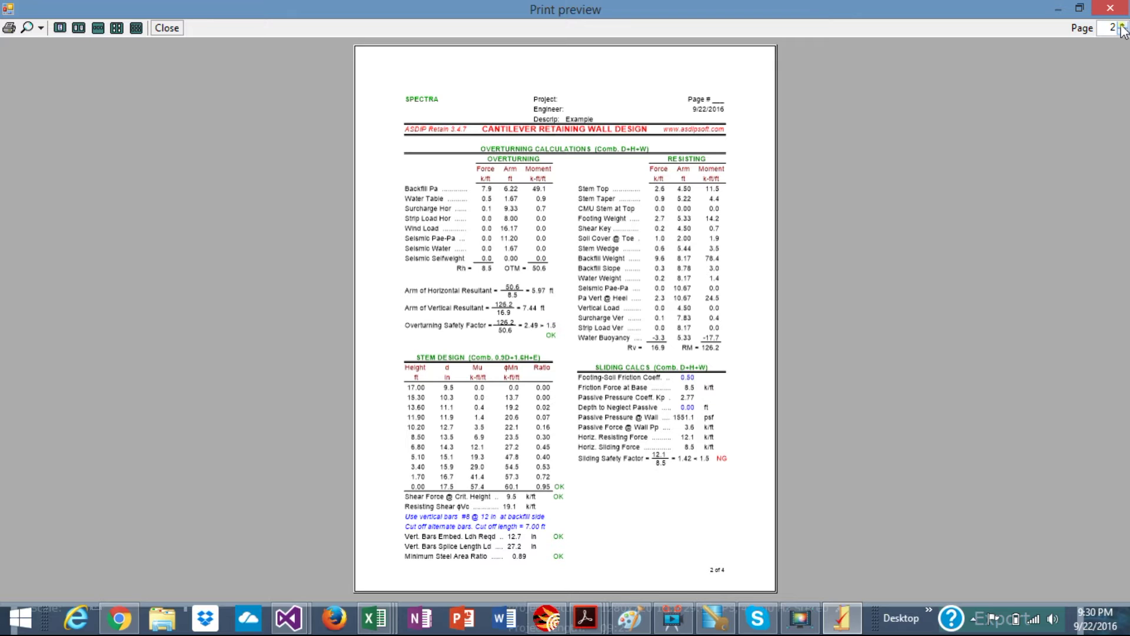
Page through report pages 3 and 4, back to 3, and close the preview.
left_click(1123, 25)
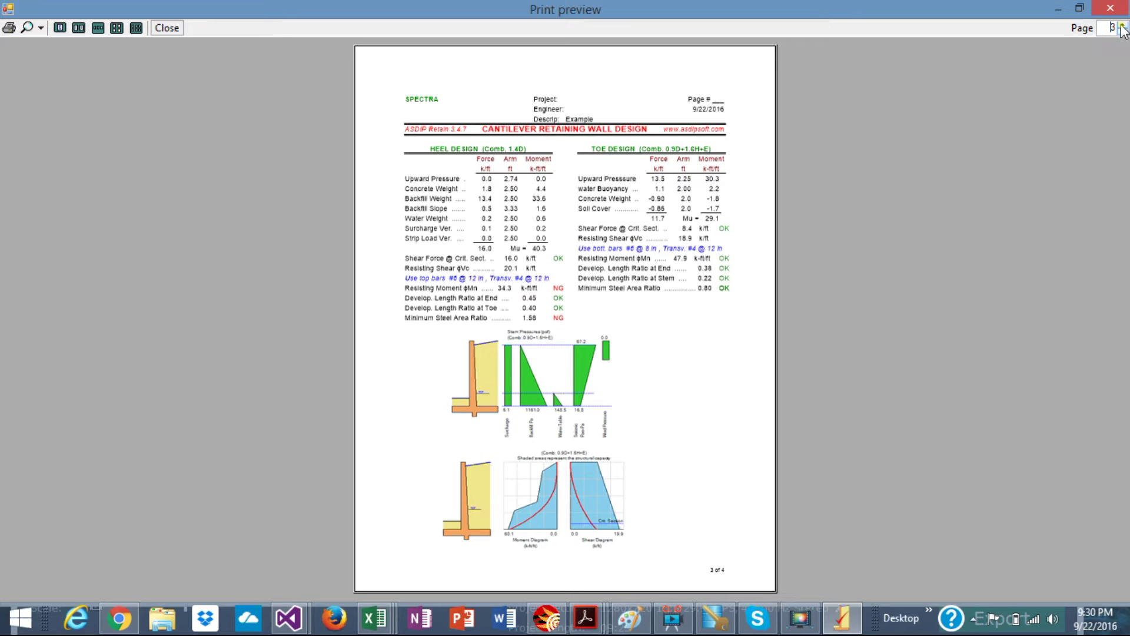
left_click(1122, 26)
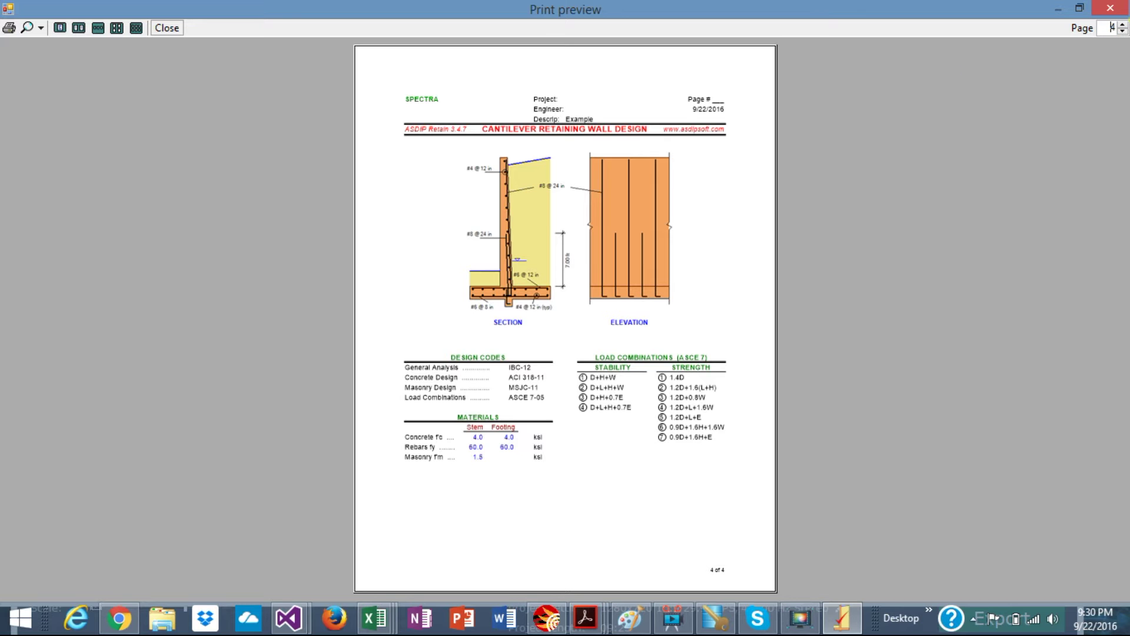
left_click(1122, 33)
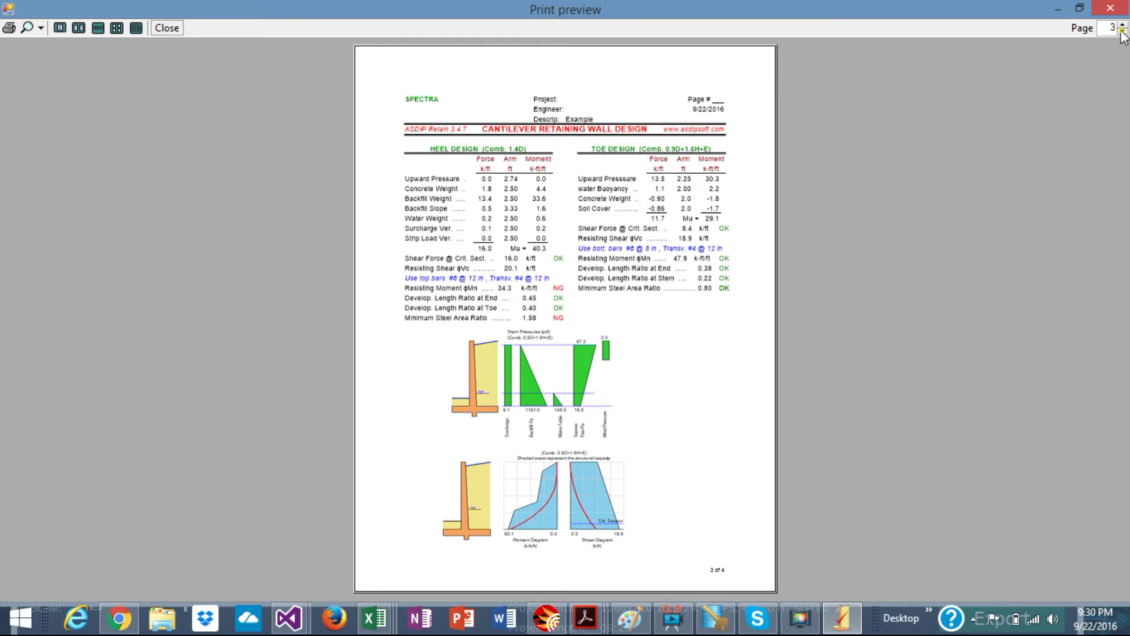
left_click(1110, 8)
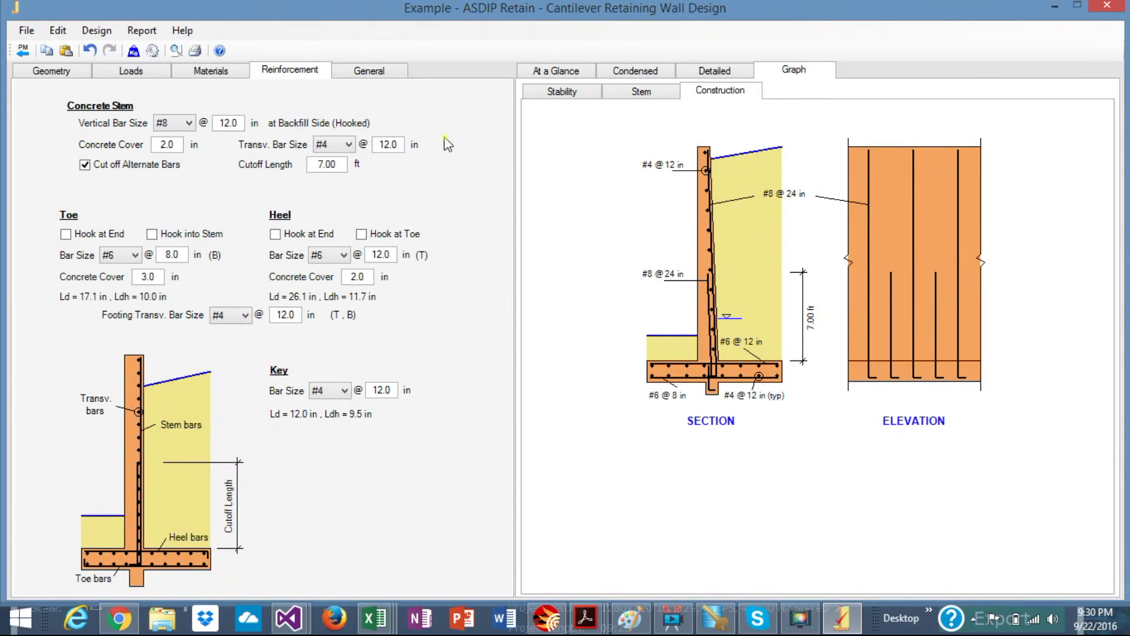
Start a Report print preview with the Detailed Report option selected.
left_click(138, 31)
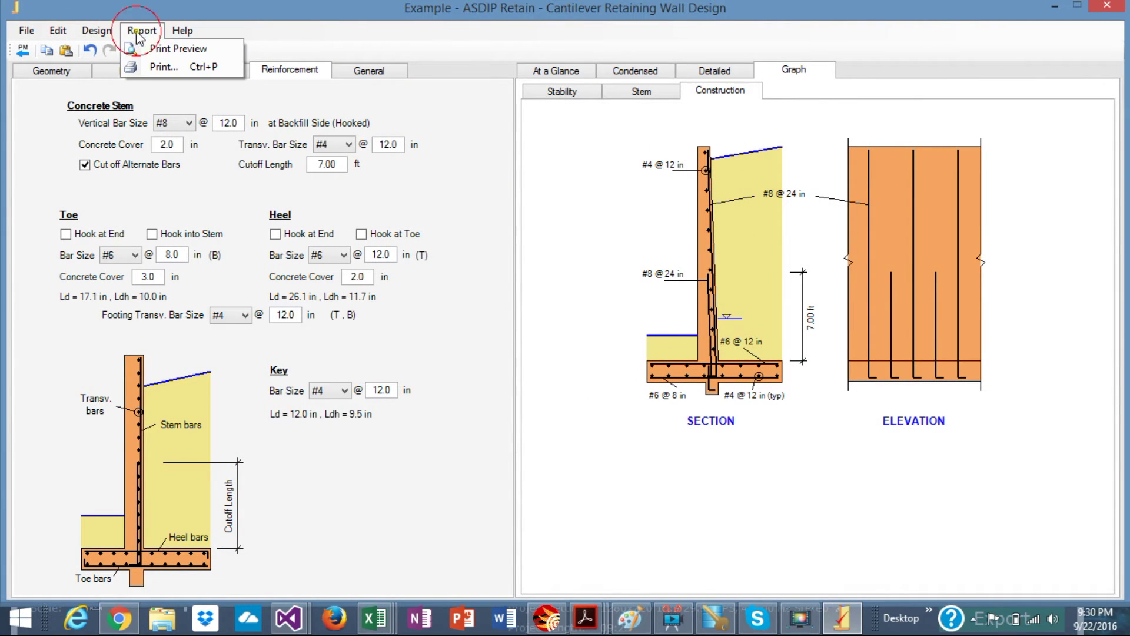
left_click(177, 48)
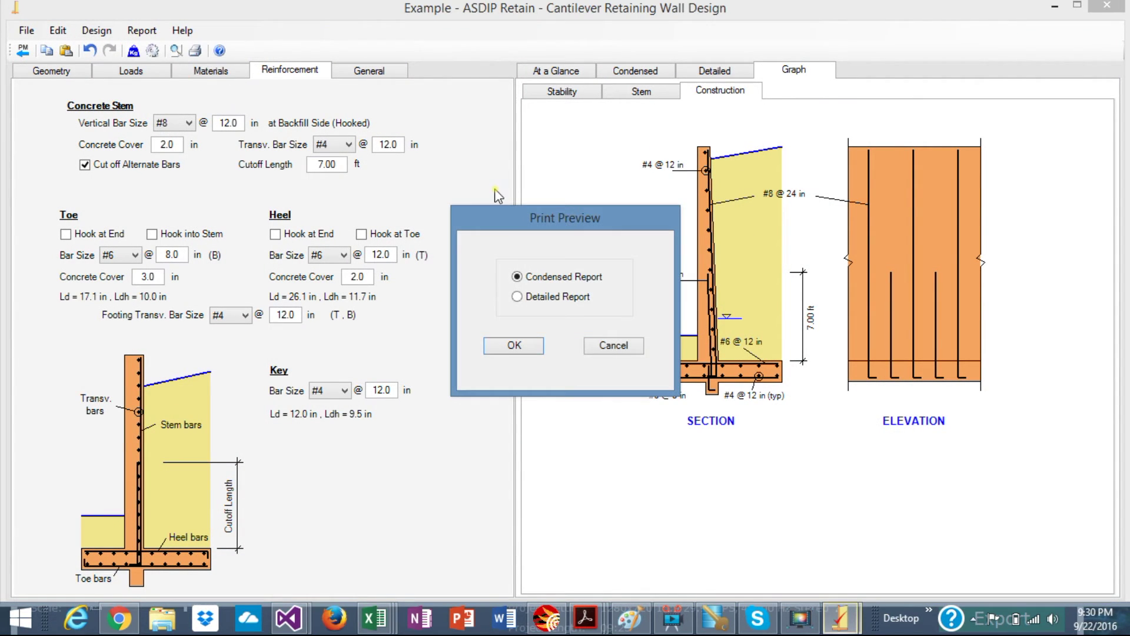
left_click(535, 297)
left_click(511, 347)
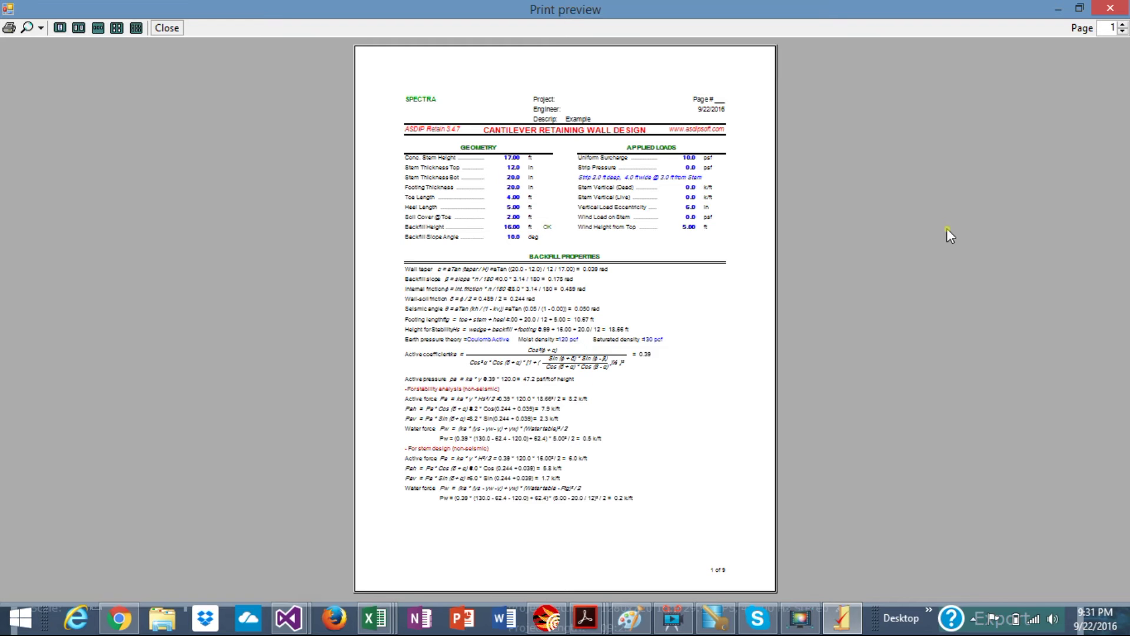
Page the detailed report from page 2 to page 9, past the section drawings, then close the preview.
left_click(1123, 24)
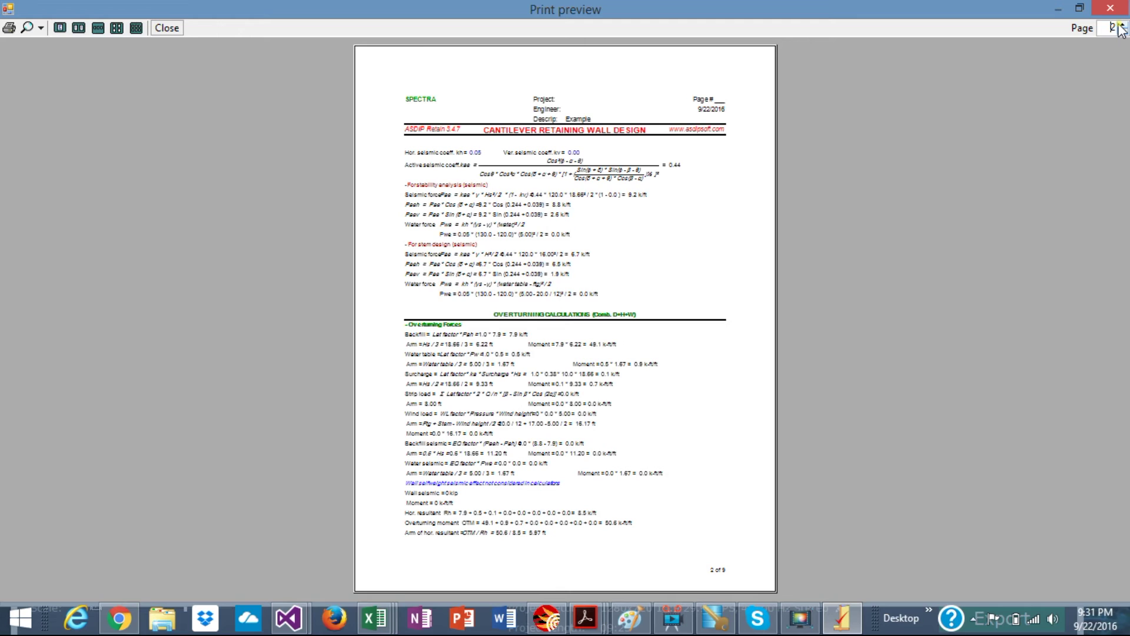
left_click(1122, 24)
left_click(1122, 24)
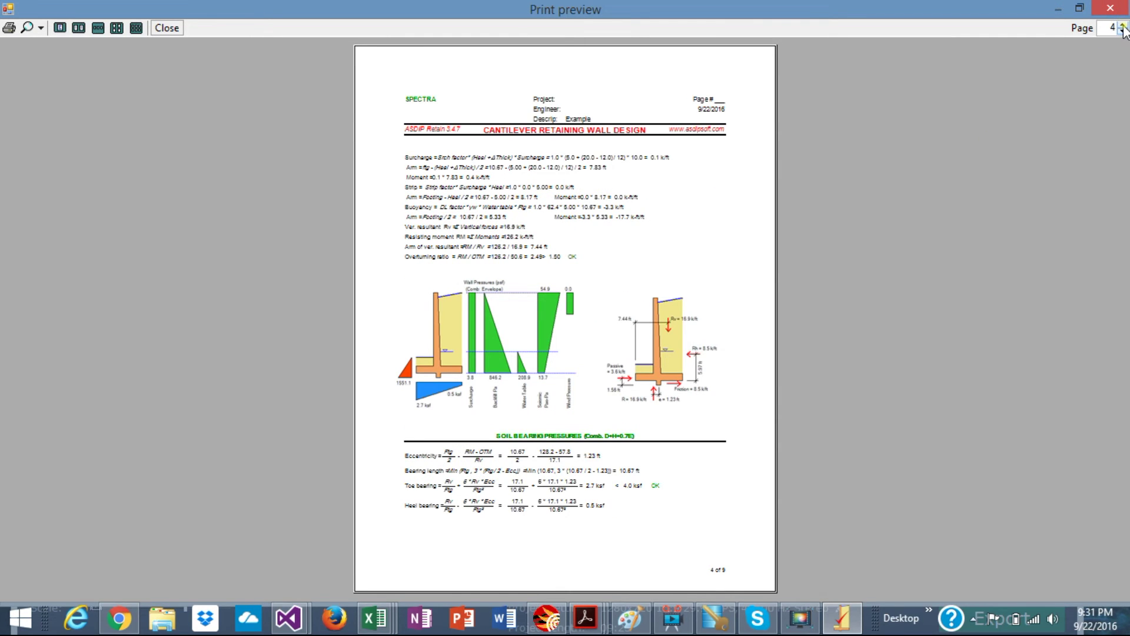
left_click(1122, 23)
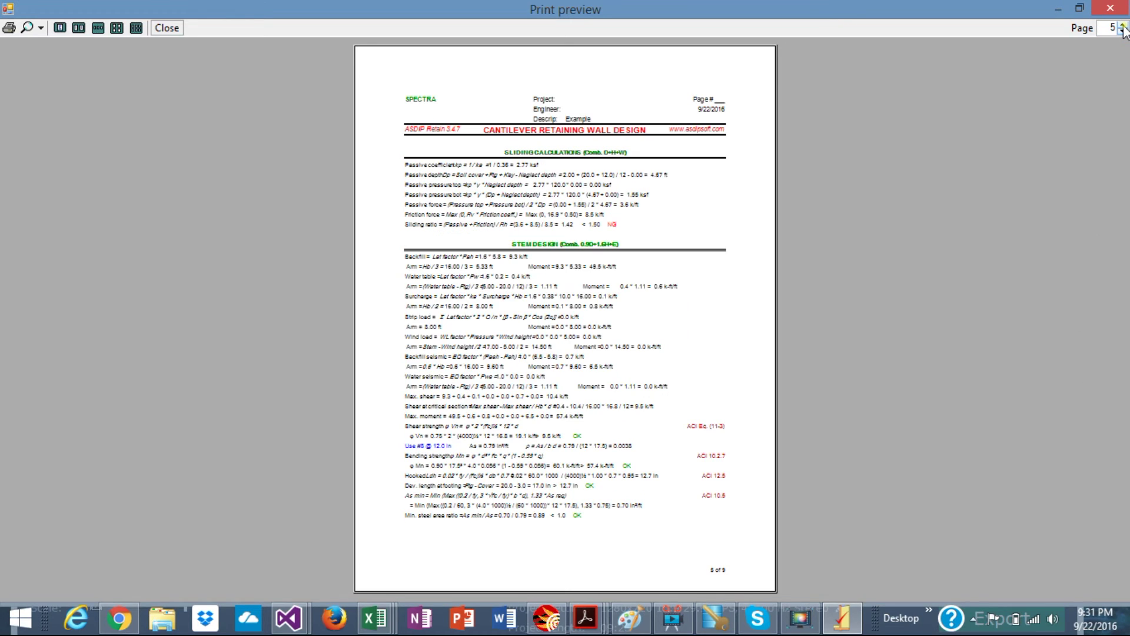
left_click(1123, 24)
left_click(1122, 24)
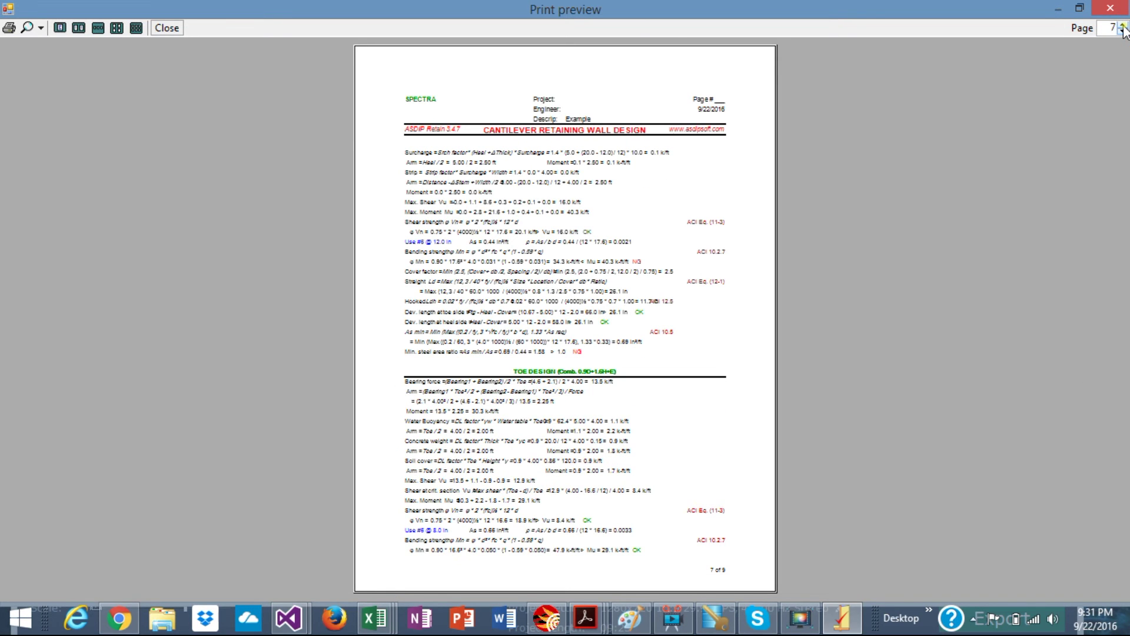
left_click(1123, 24)
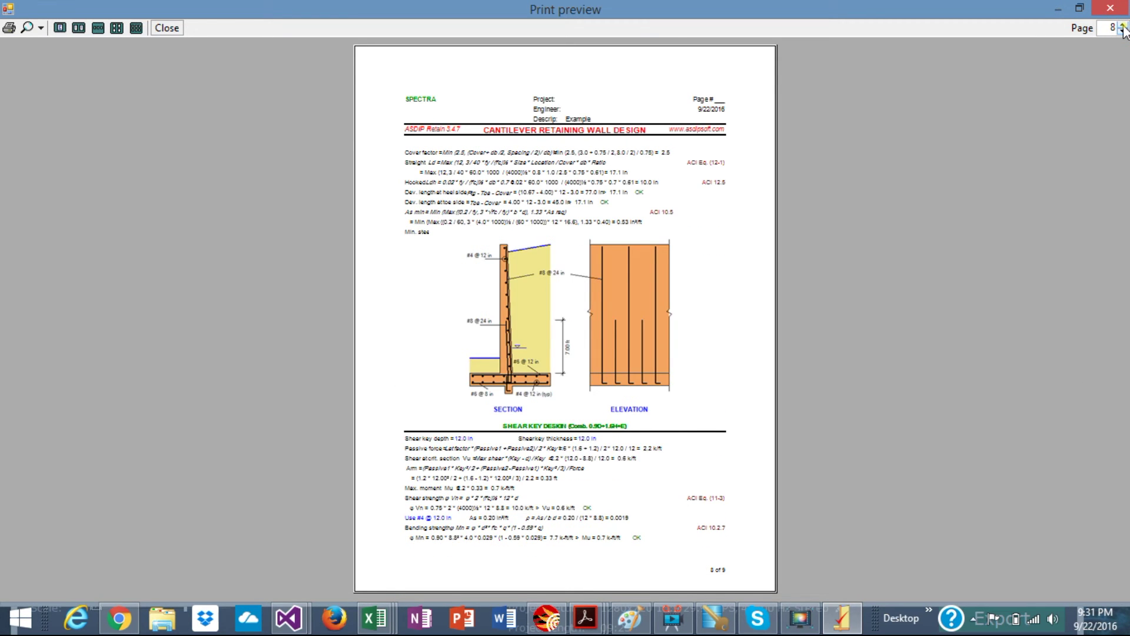
left_click(1123, 28)
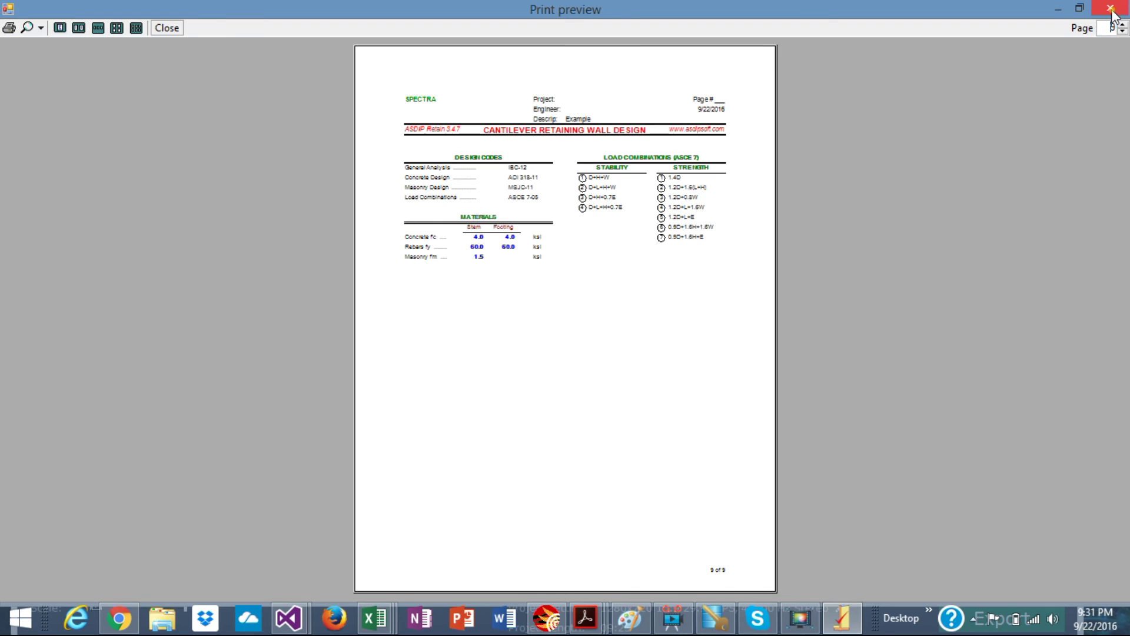
left_click(1112, 8)
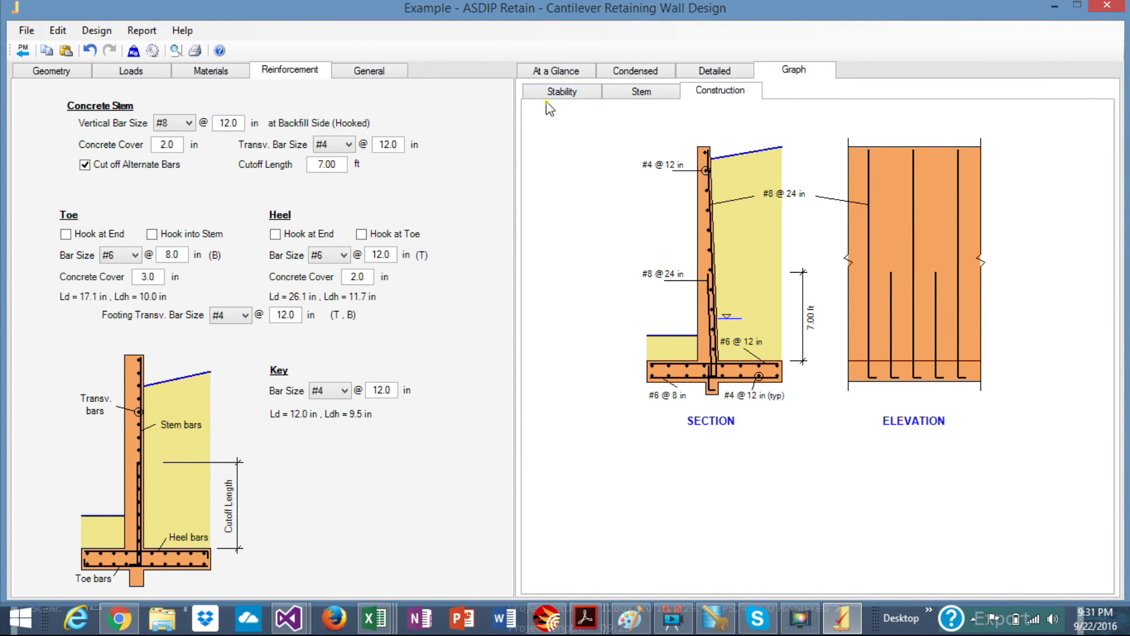